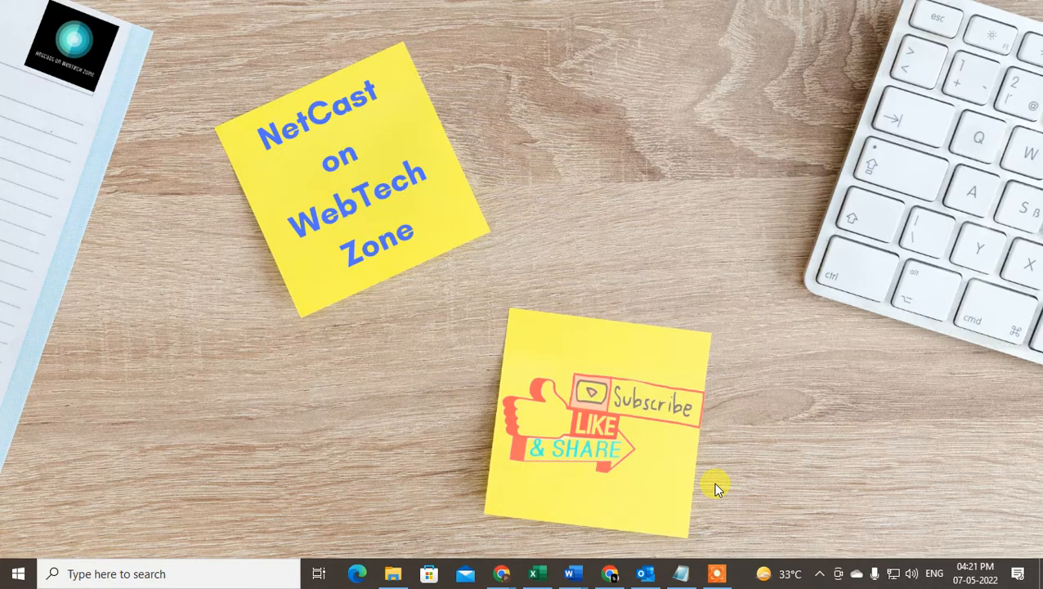
- Switch to Outlook's mail view and start the Import and Export Wizard
click(646, 576)
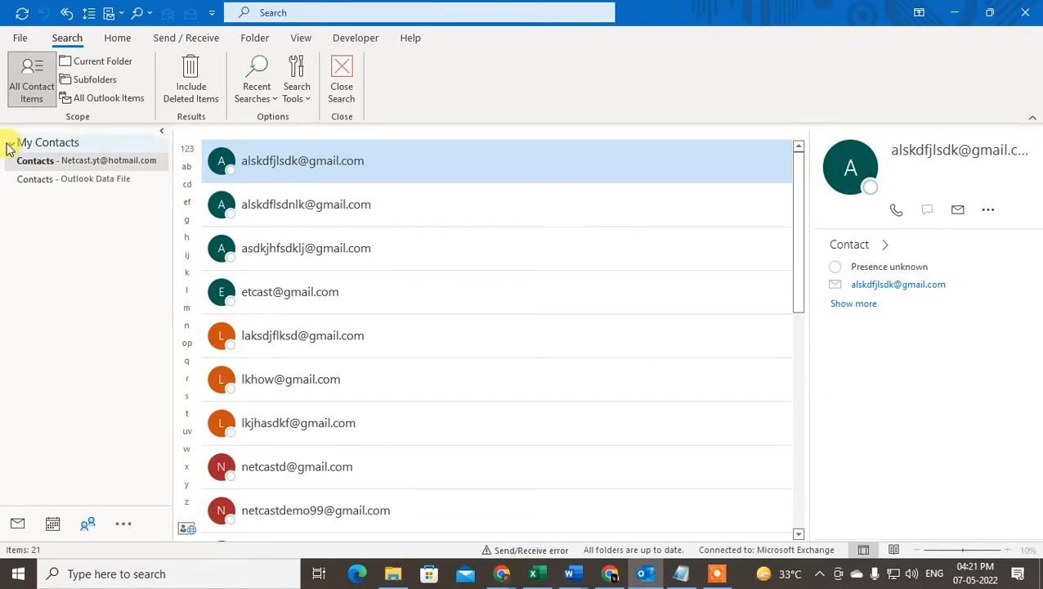
click(11, 528)
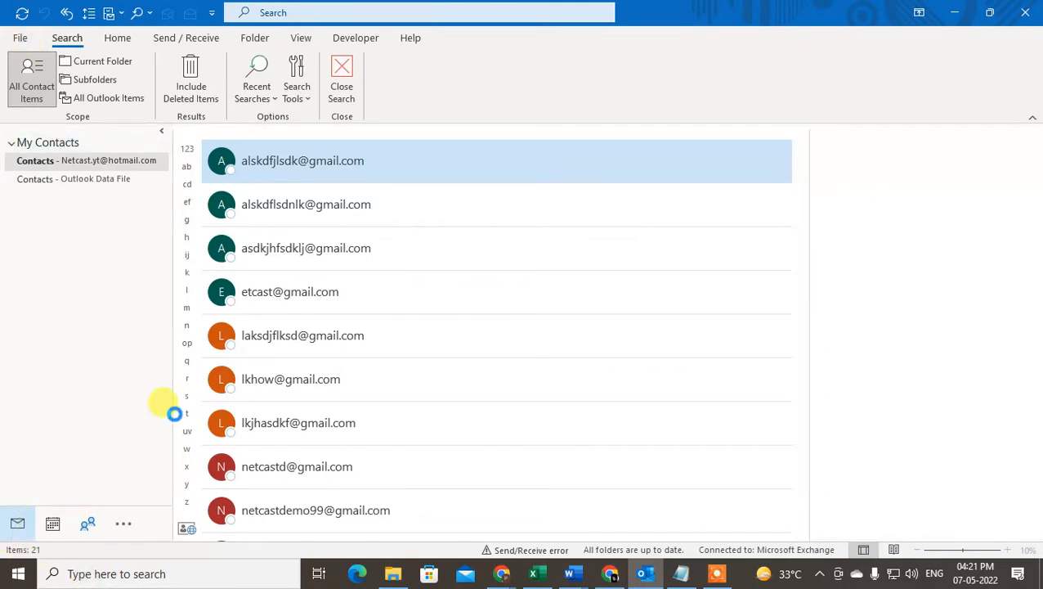
click(24, 39)
click(65, 108)
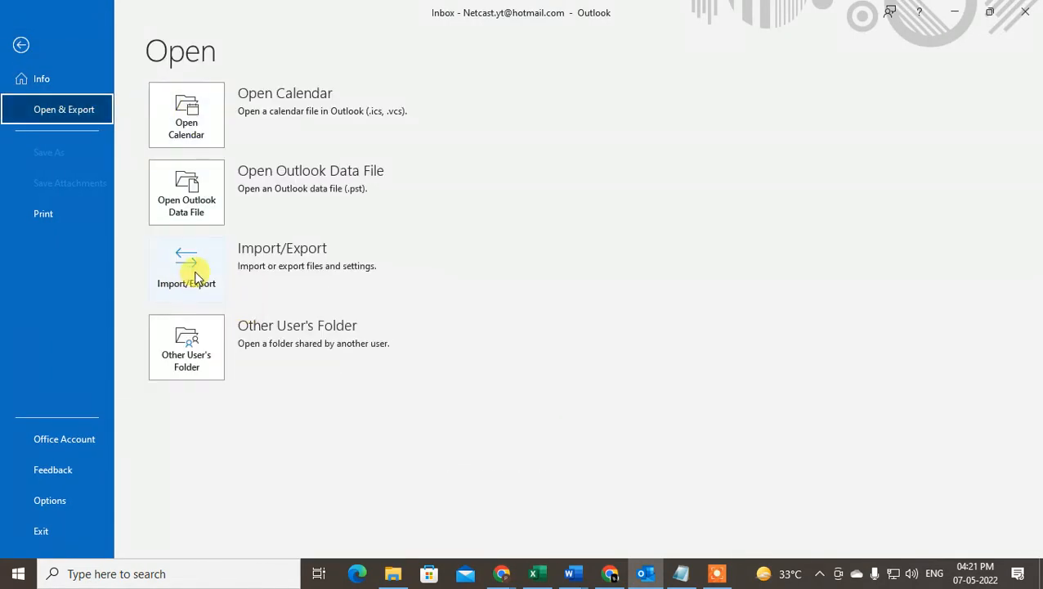
click(209, 279)
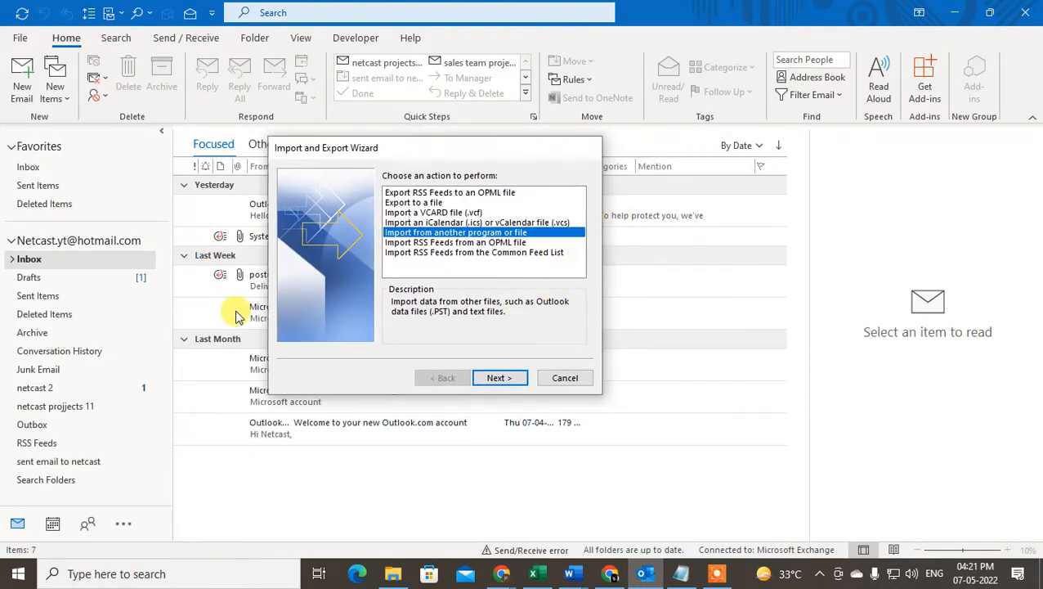
click(454, 222)
click(389, 213)
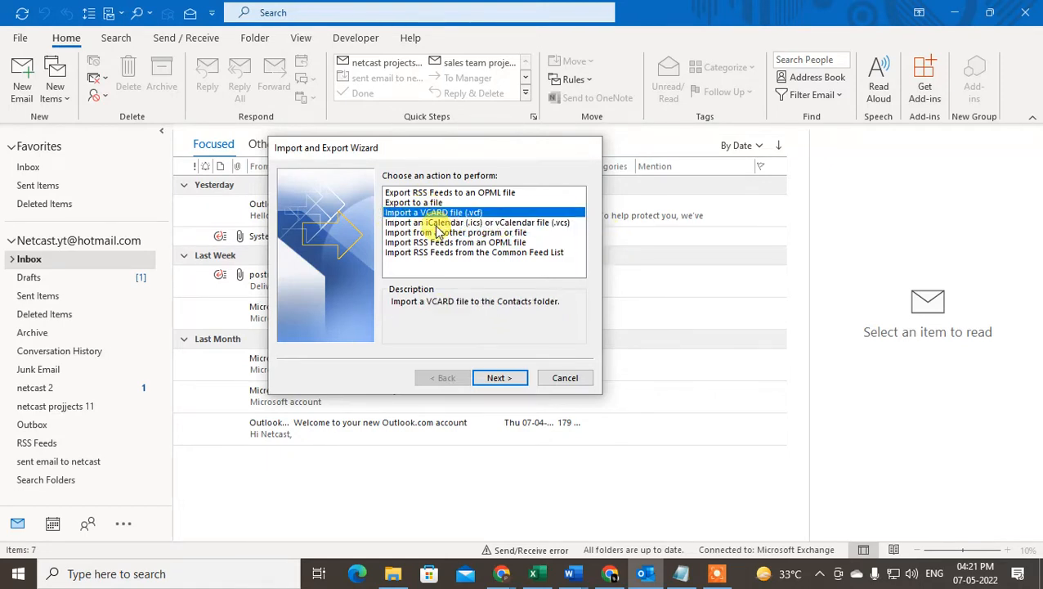
click(435, 223)
click(462, 243)
click(450, 224)
click(451, 232)
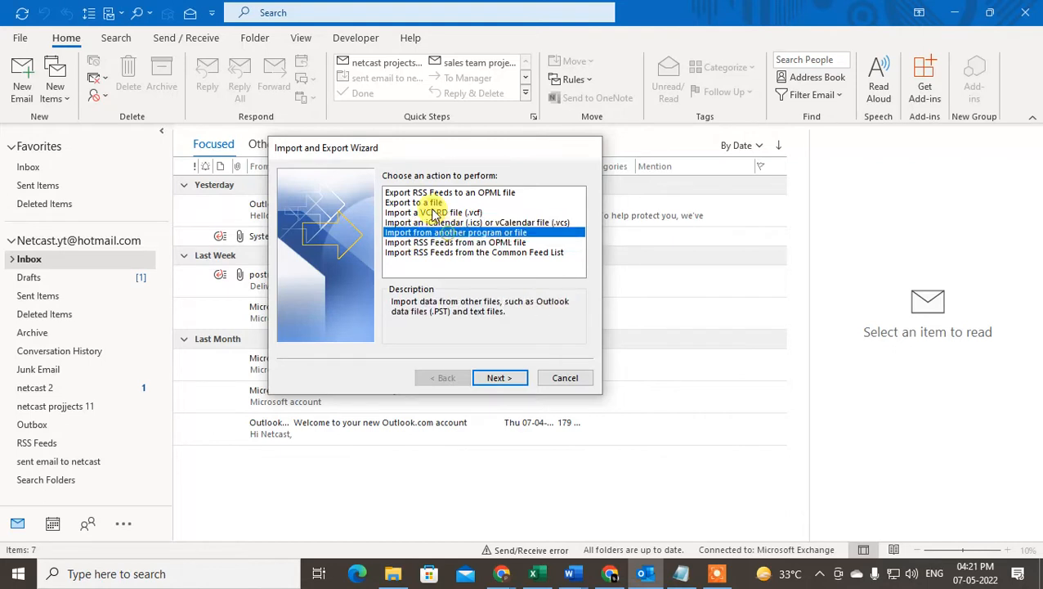
click(423, 213)
click(417, 203)
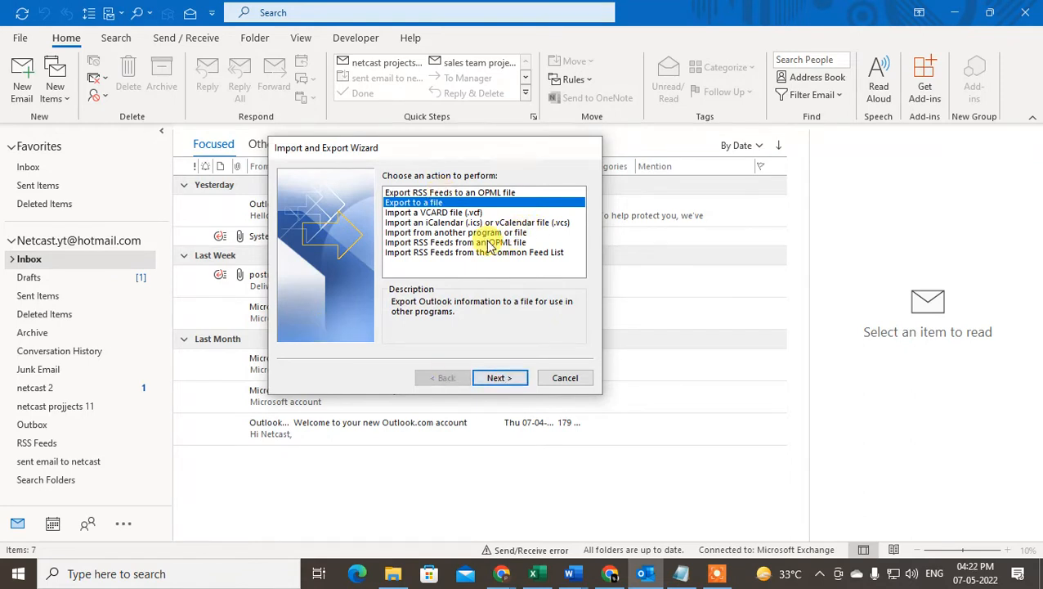
click(436, 213)
- Choose to export to a file, with Comma Separated Values as the file type
click(424, 203)
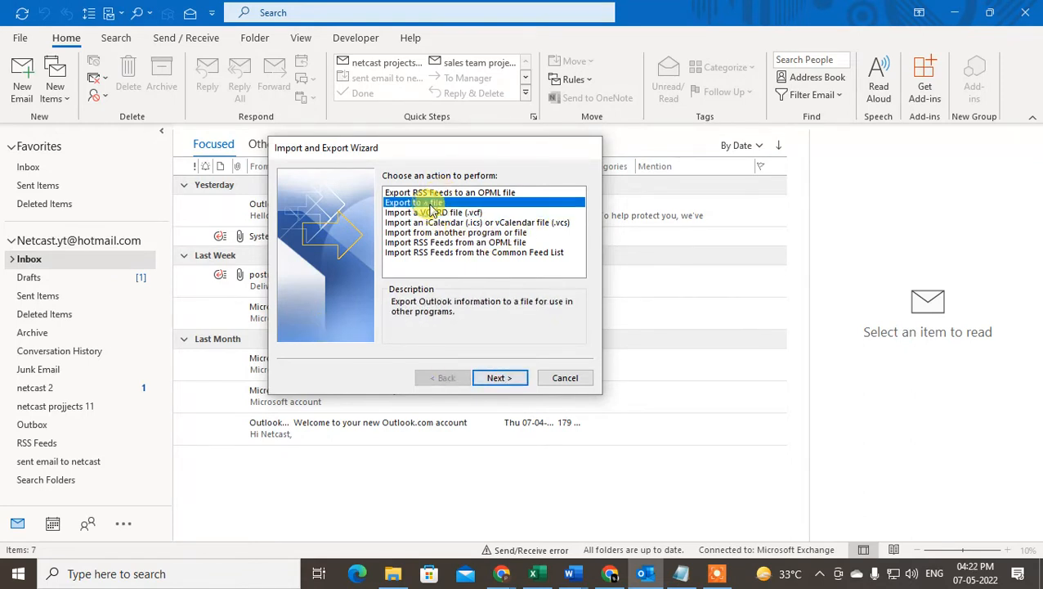
click(500, 378)
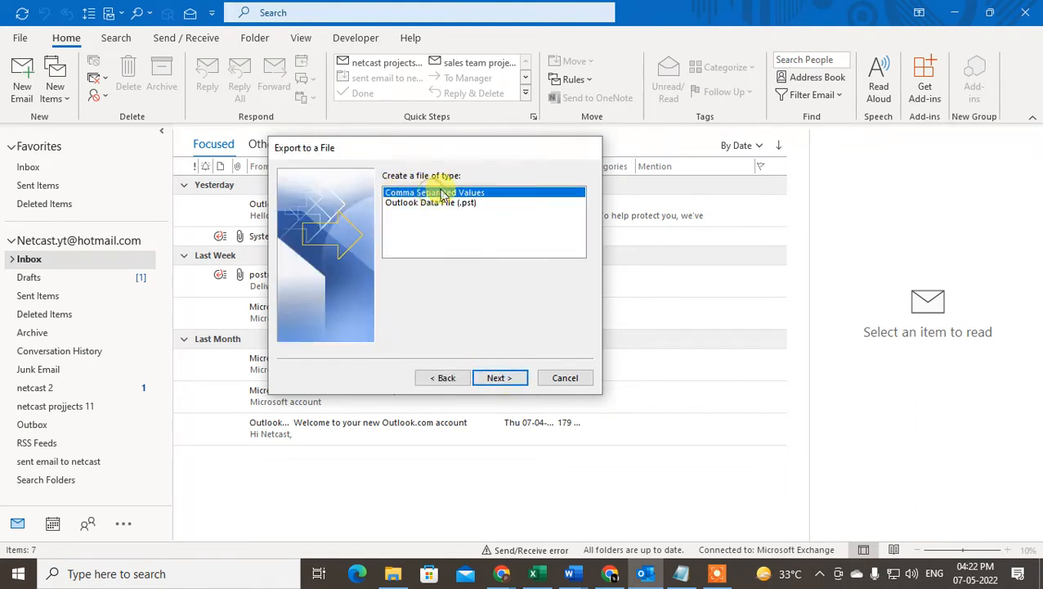
click(496, 379)
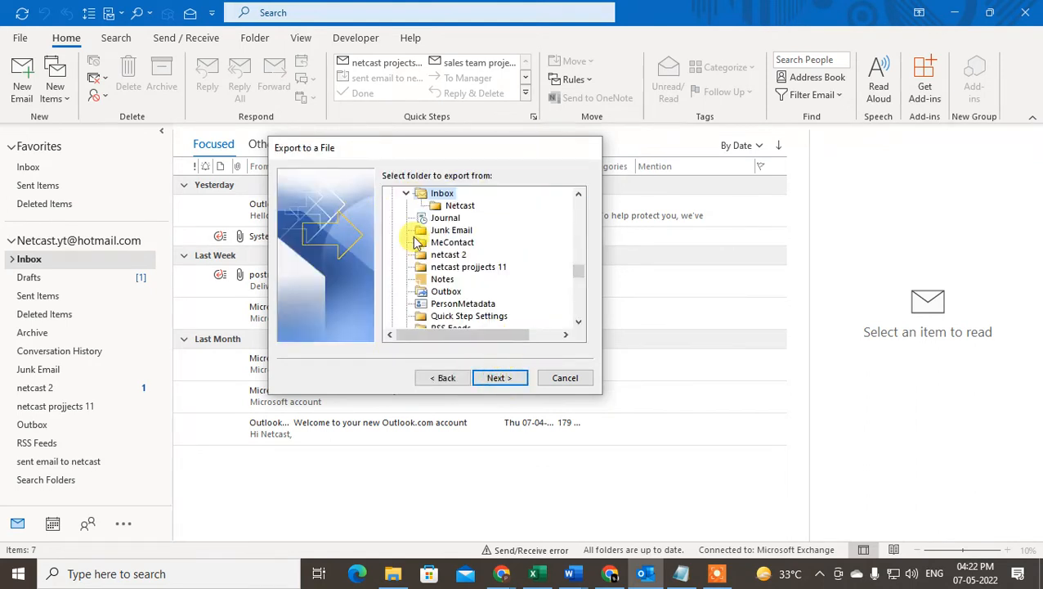
- Collapse the Archives, dsfasdfasd and Gmail account data files in the list of folders to export from
drag(578, 271, 578, 198)
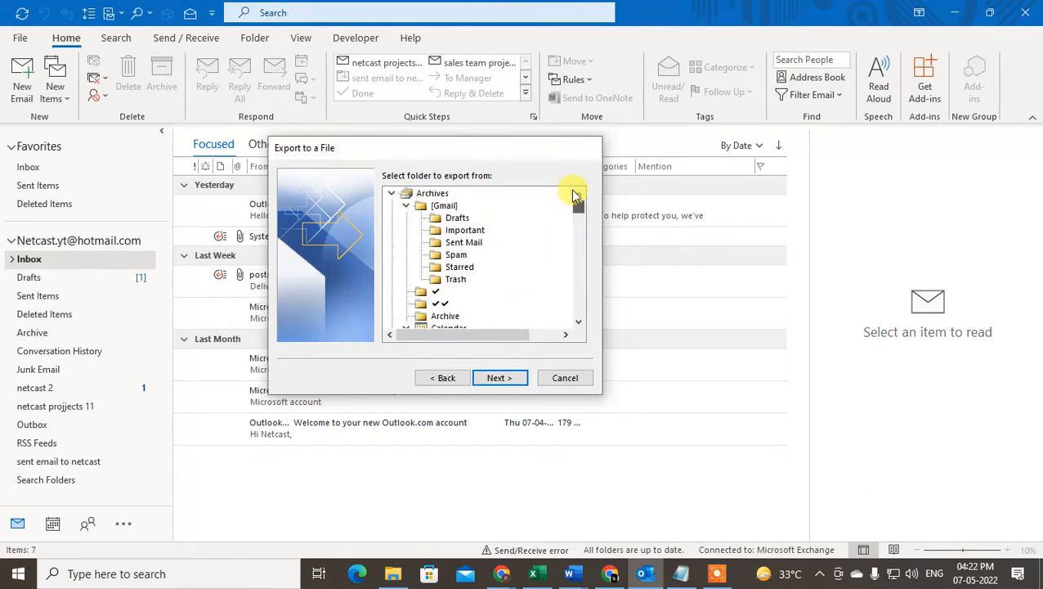
click(391, 195)
click(406, 230)
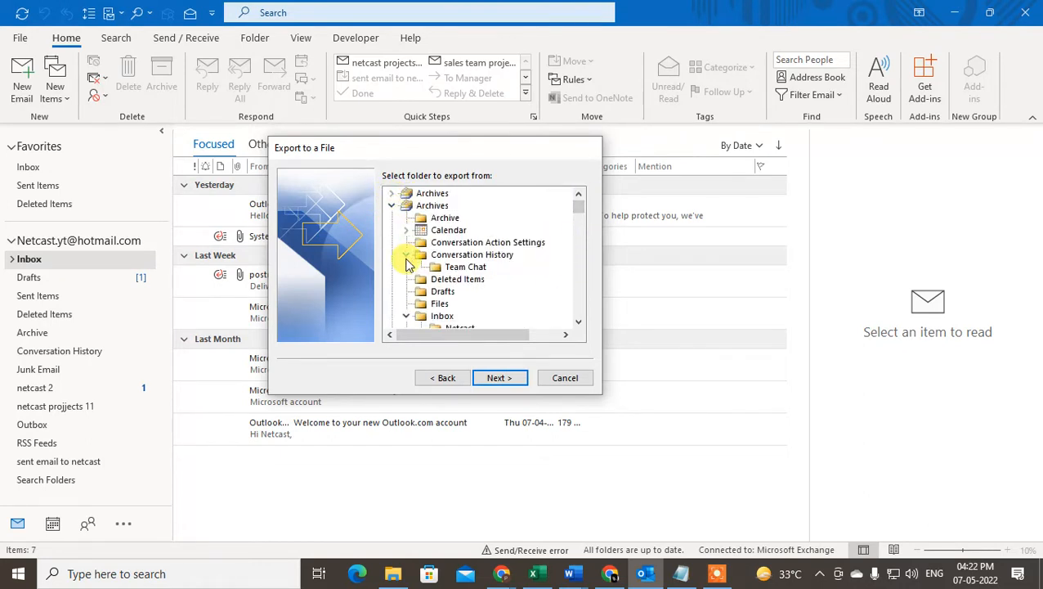
click(406, 254)
click(391, 205)
click(405, 230)
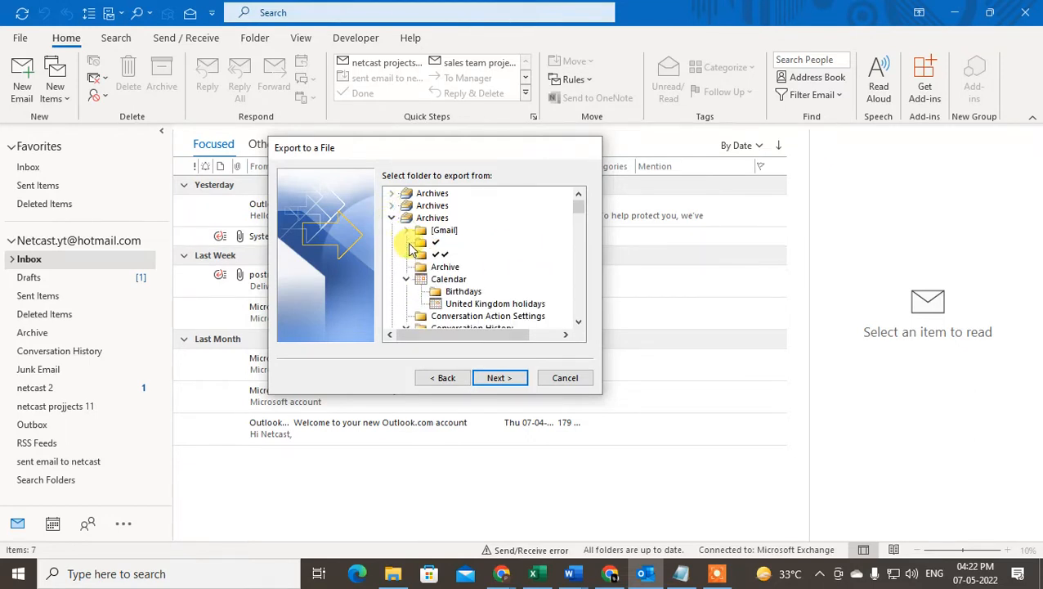
click(405, 230)
click(402, 231)
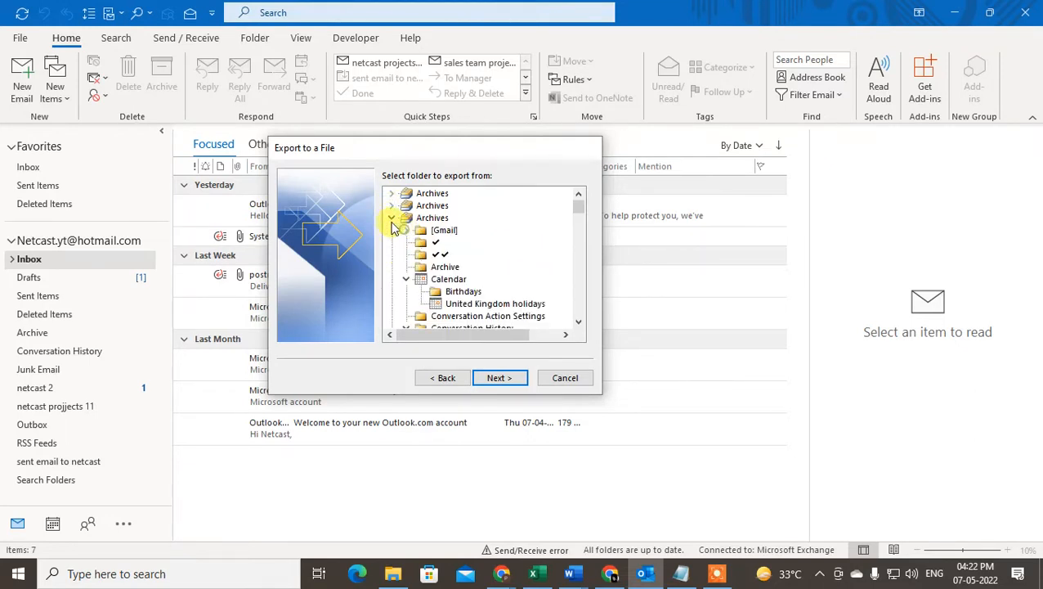
click(391, 218)
click(391, 254)
click(392, 231)
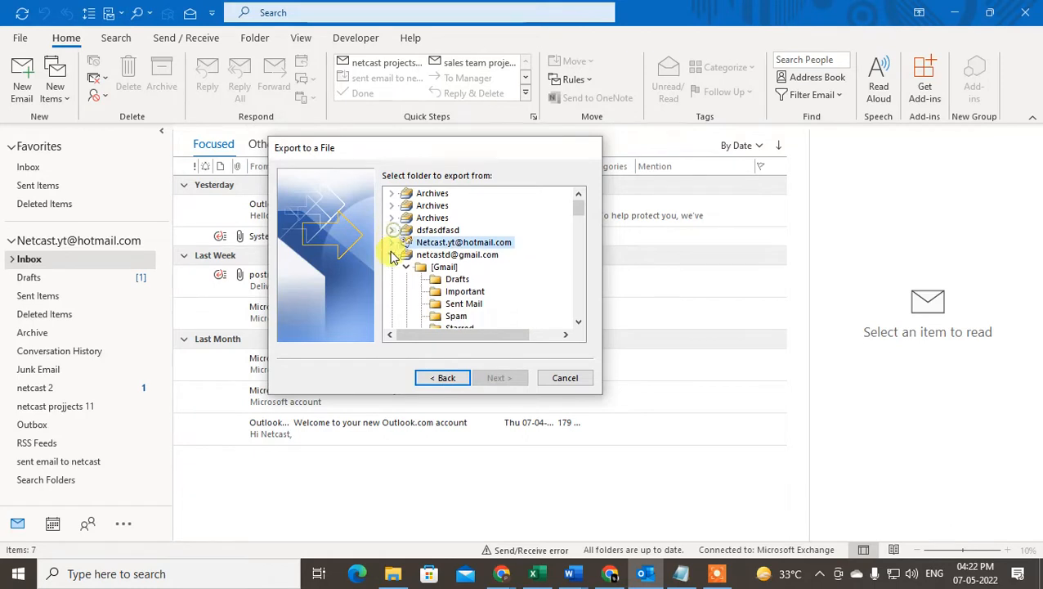
click(390, 254)
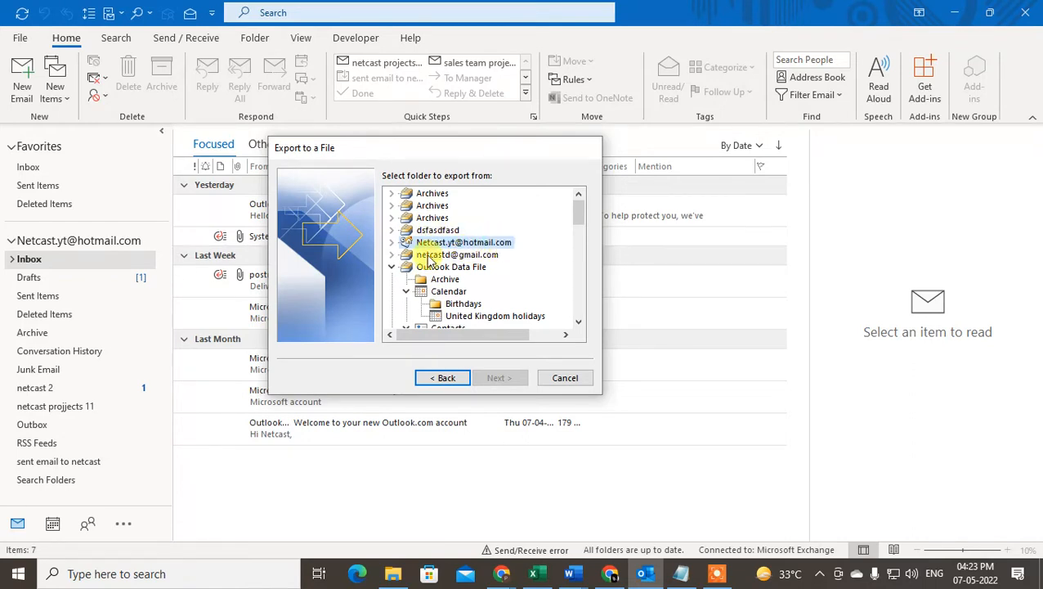
- Expand the Hotmail account and choose its Contacts folder as the folder to export from
click(392, 242)
click(452, 256)
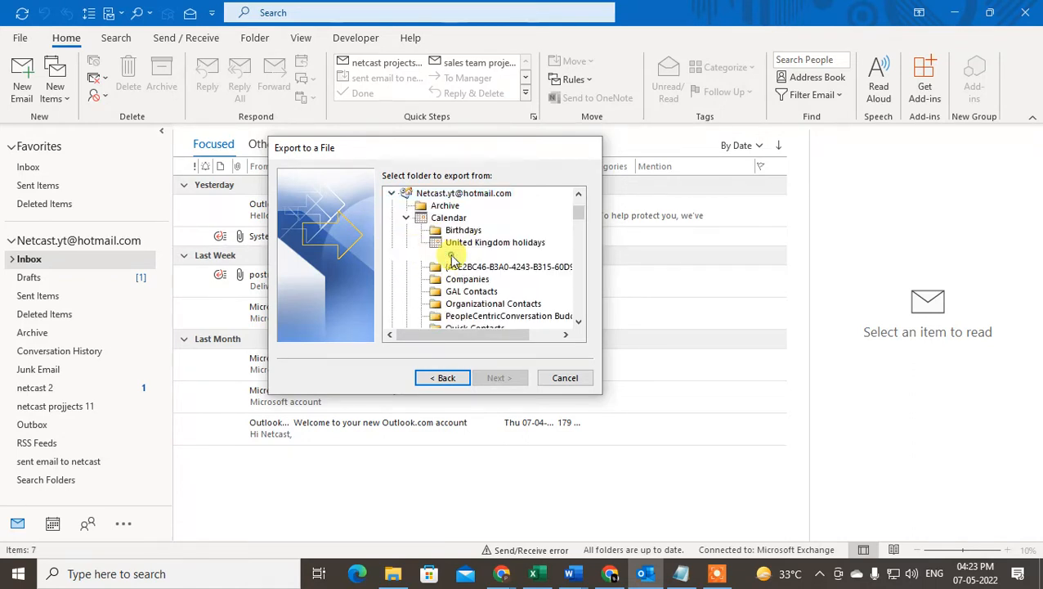
click(501, 377)
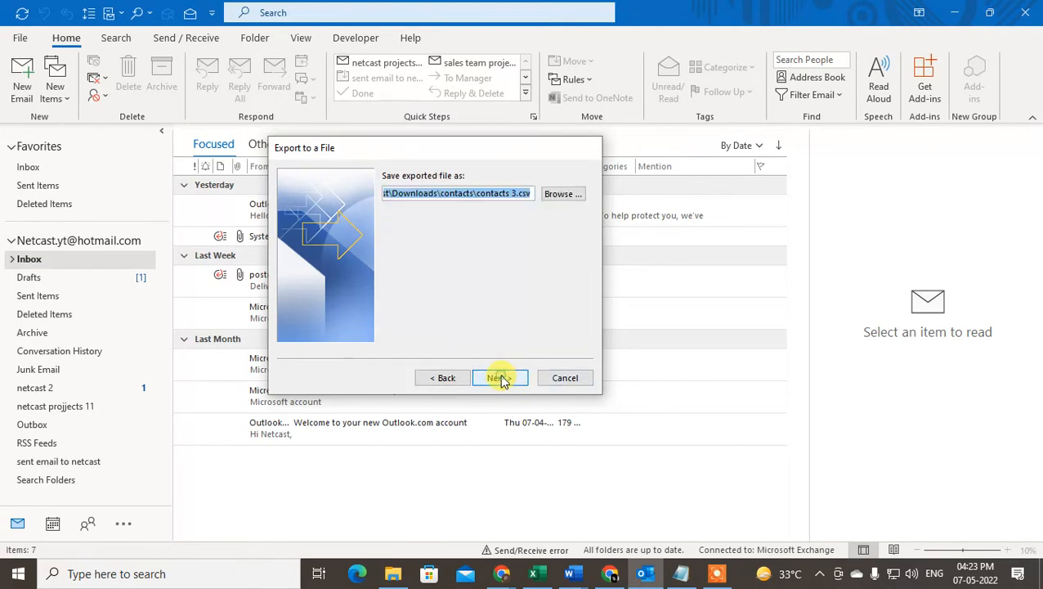
- Set the exported file to be saved as "contacts outlook" in Comma Separated Values format in the Downloads contacts folder
click(560, 195)
click(561, 195)
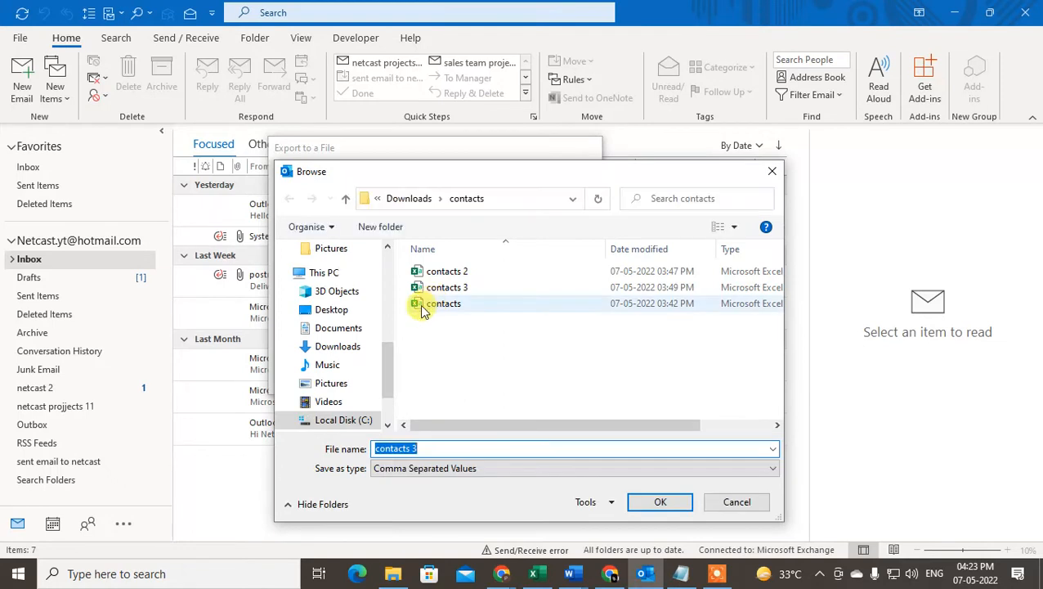
click(428, 448)
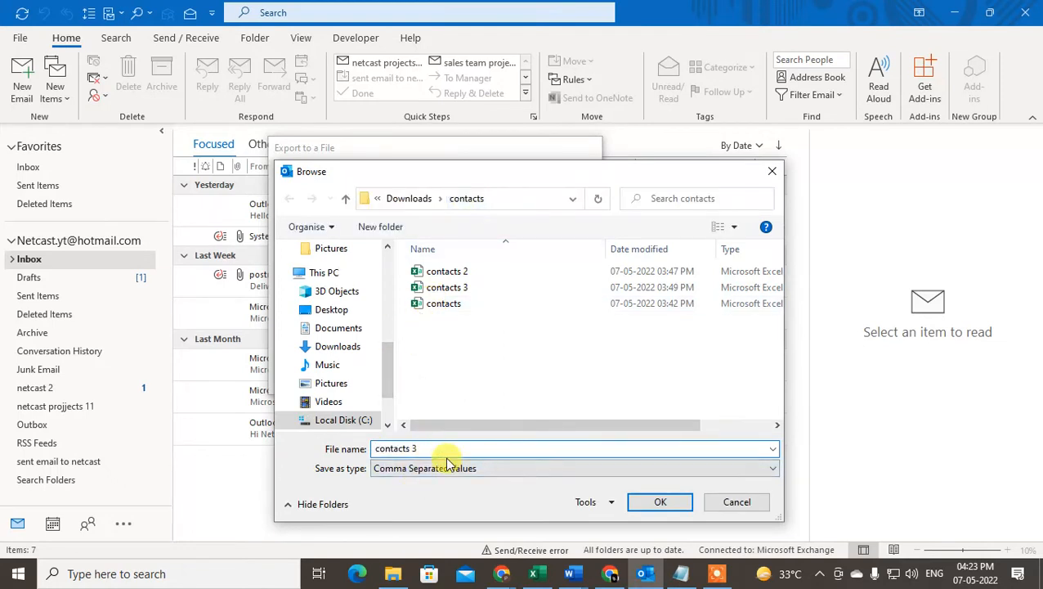
key(BackSpace)
text(outlook)
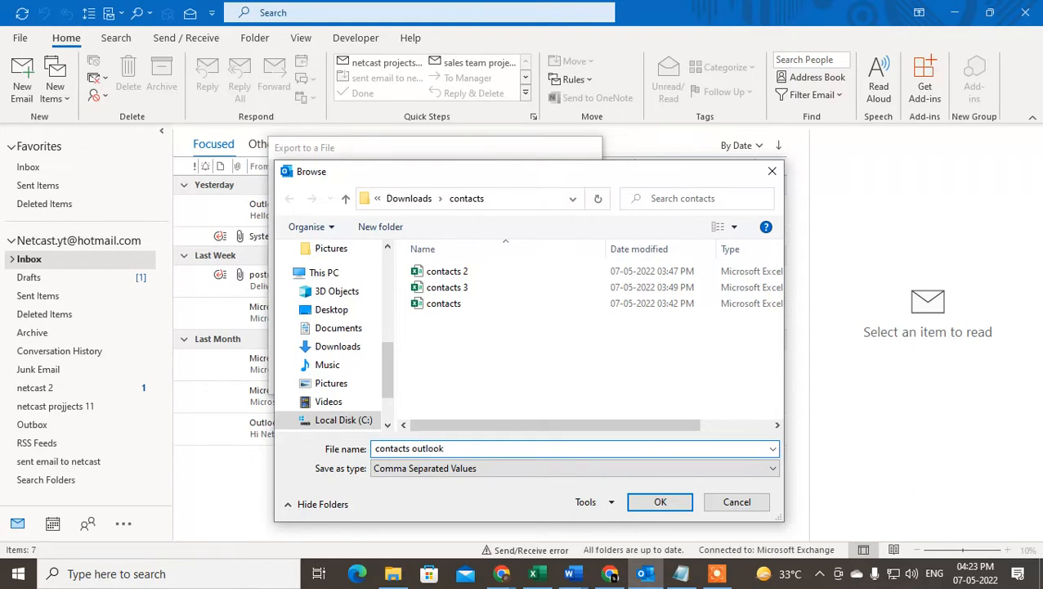
click(420, 468)
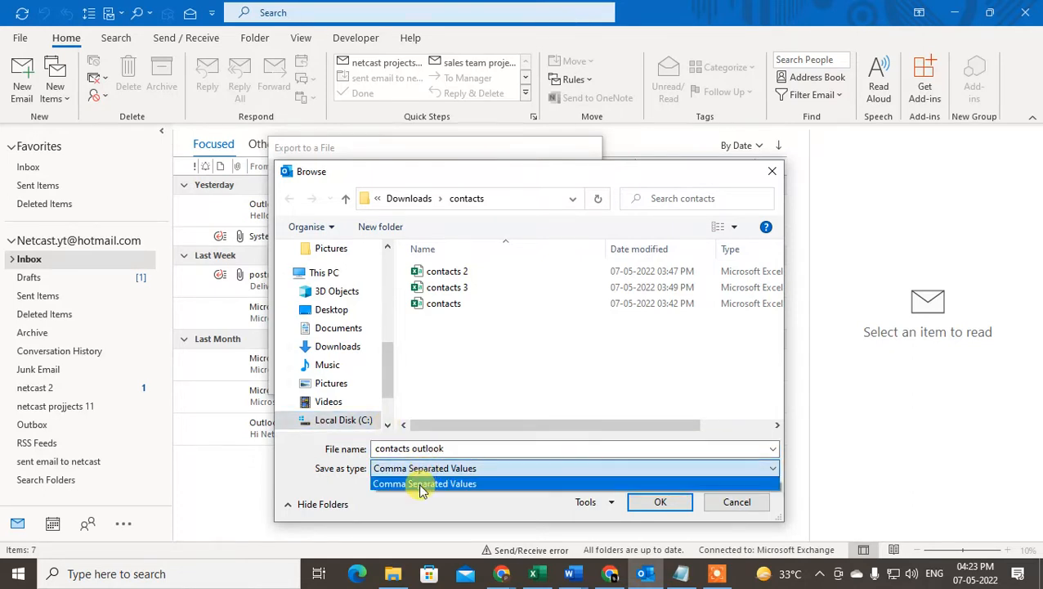
click(464, 484)
click(659, 502)
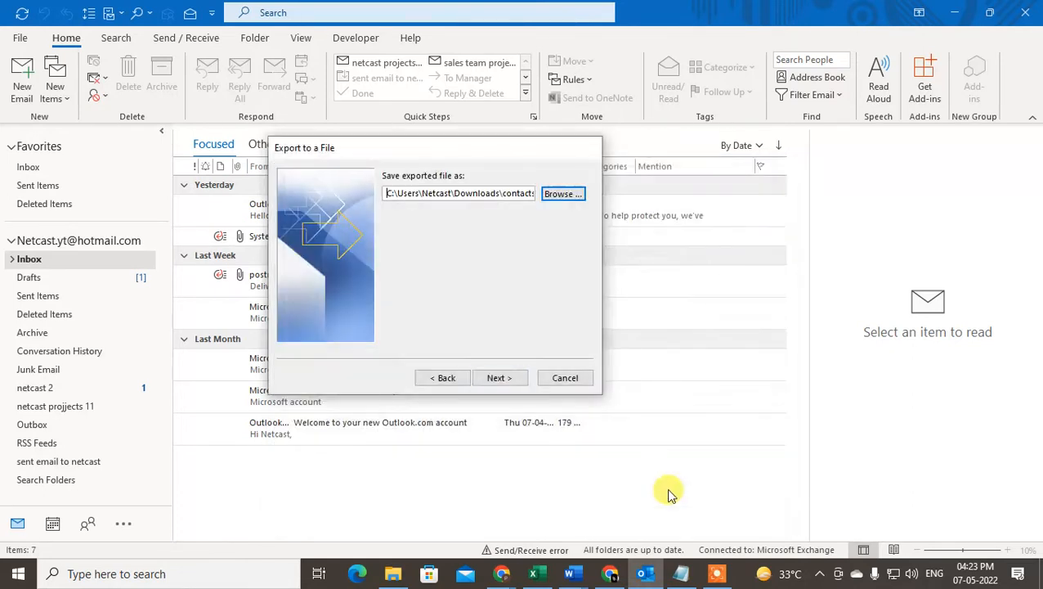
click(500, 378)
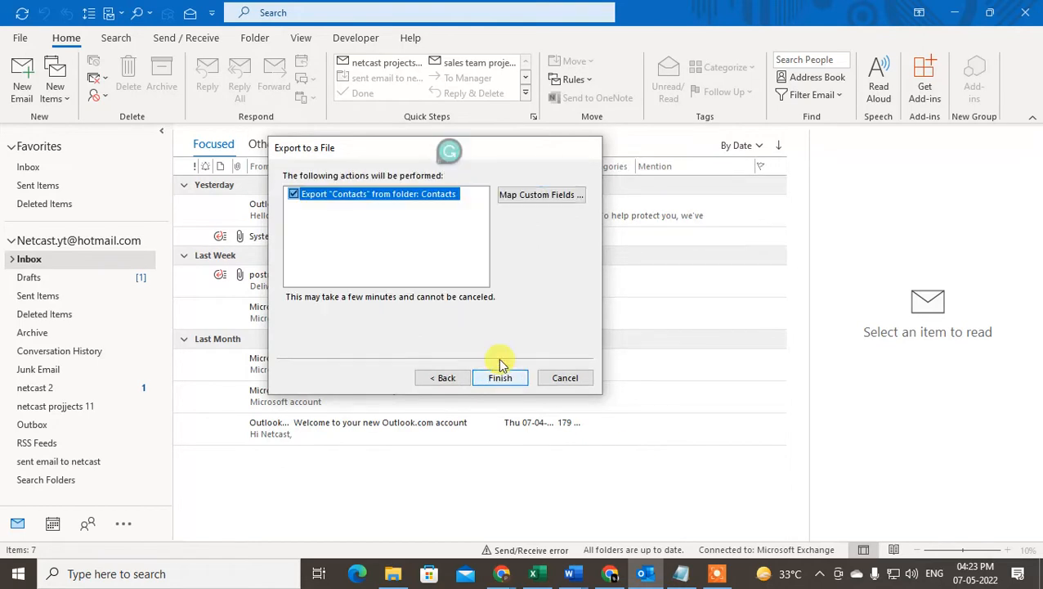
- Review and accept the custom field mapping, and finish the contacts export
click(527, 195)
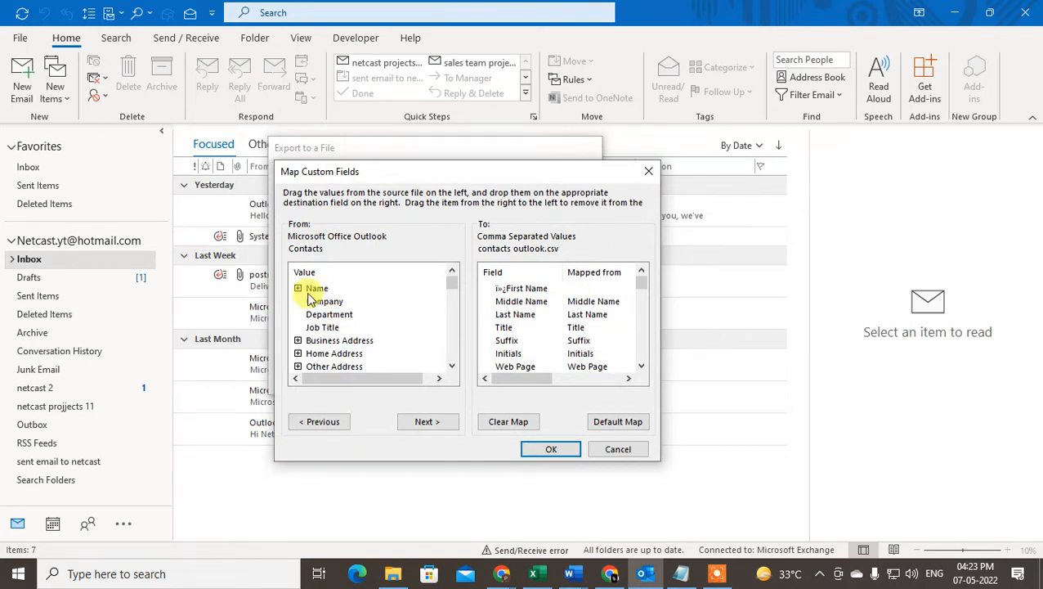
click(577, 451)
click(496, 378)
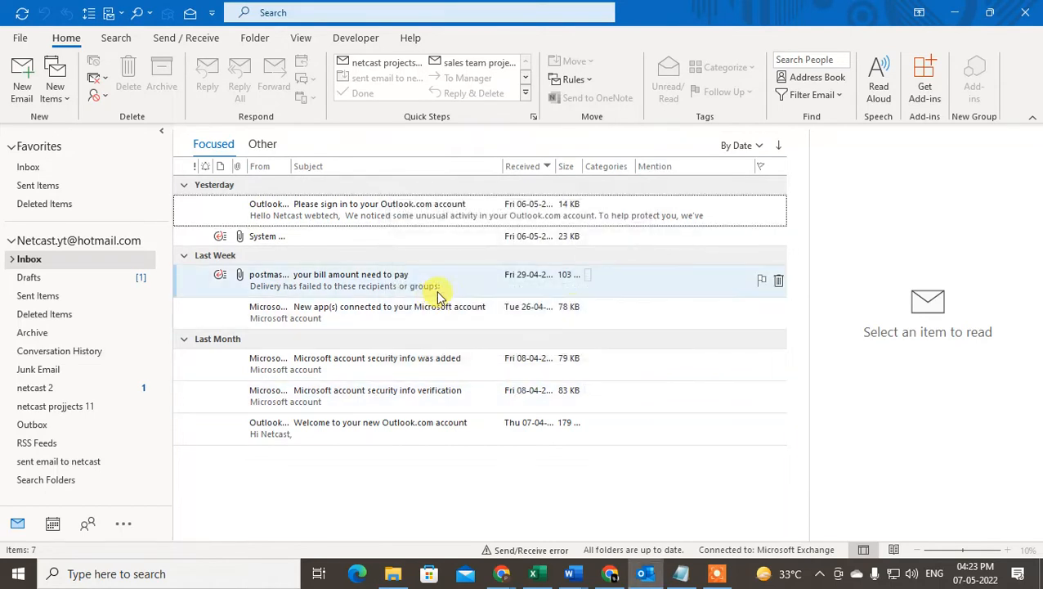
- Close Outlook and open Google Contacts from the Gmail inbox in Chrome
click(1027, 14)
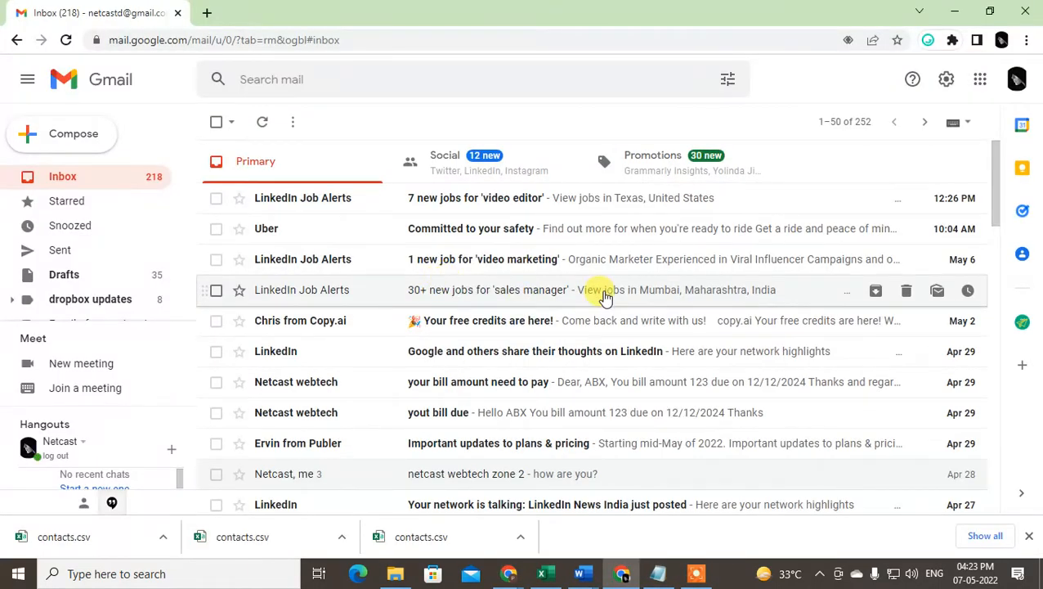
click(88, 178)
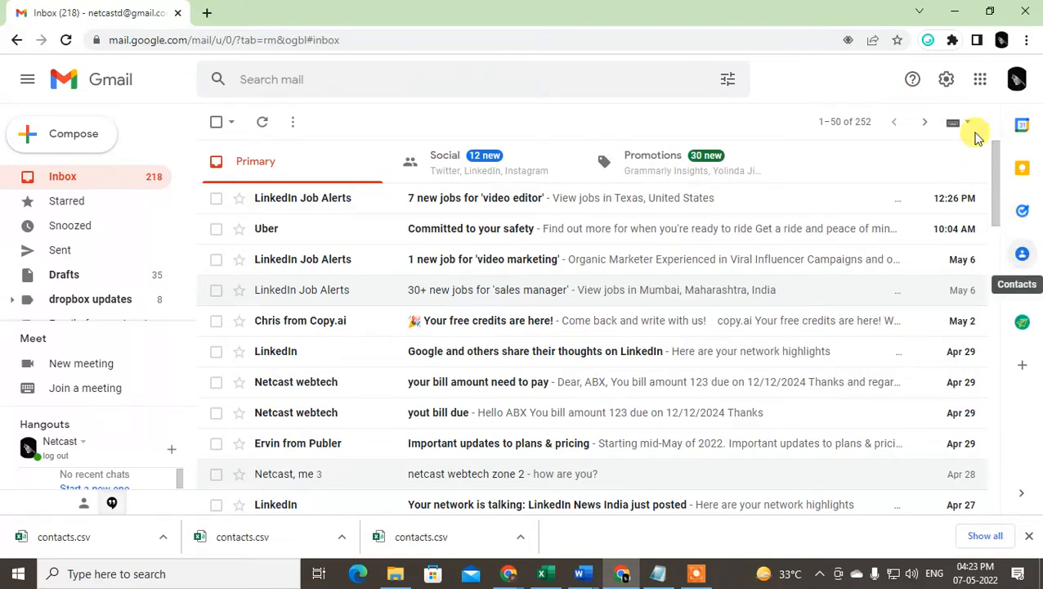
click(979, 80)
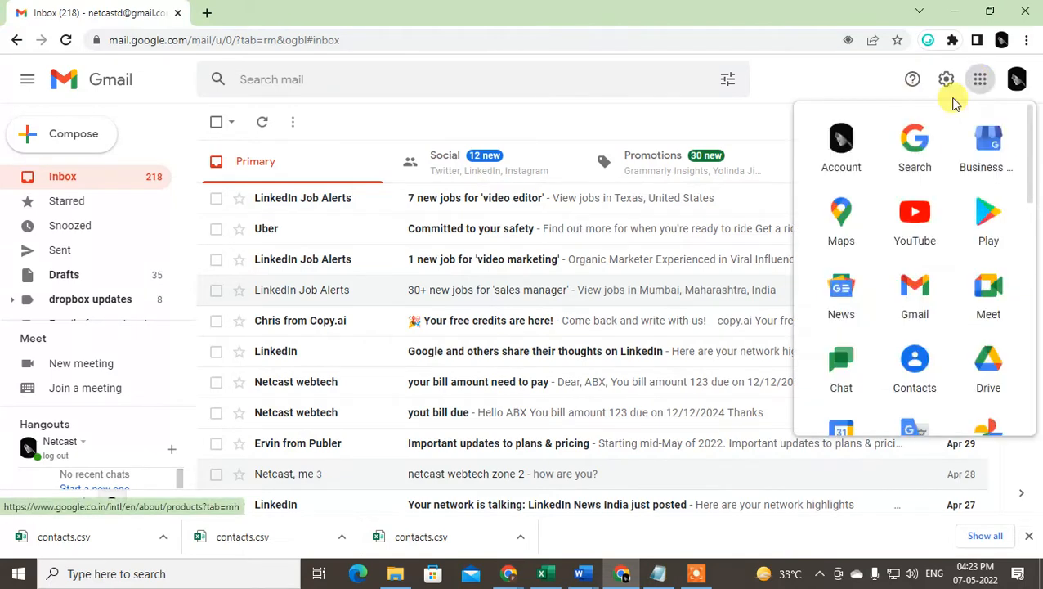
click(916, 357)
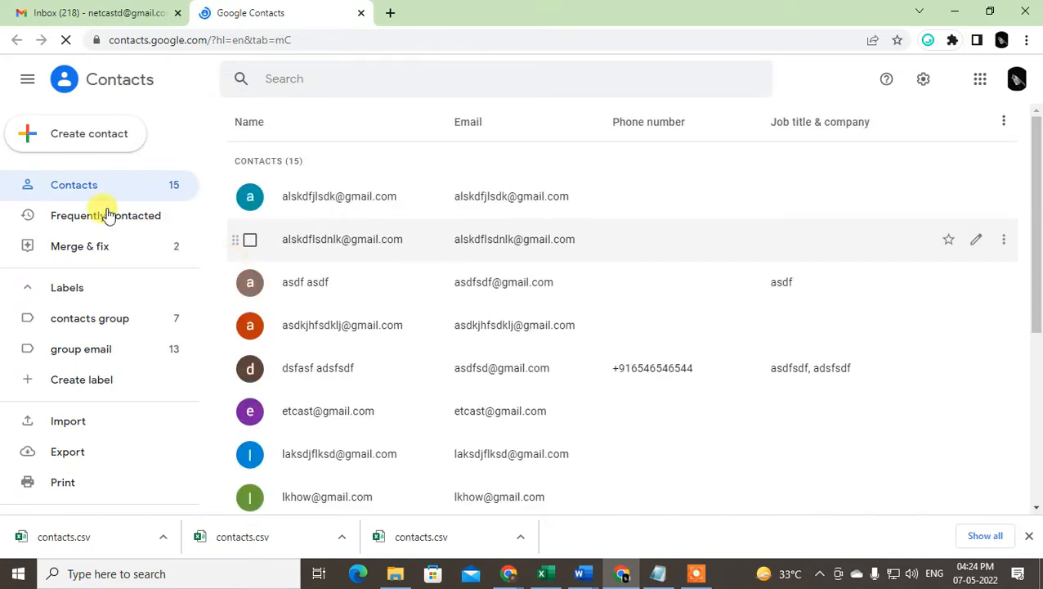
- View the contacts under the "contacts group" label, and return to the full contact list
click(95, 323)
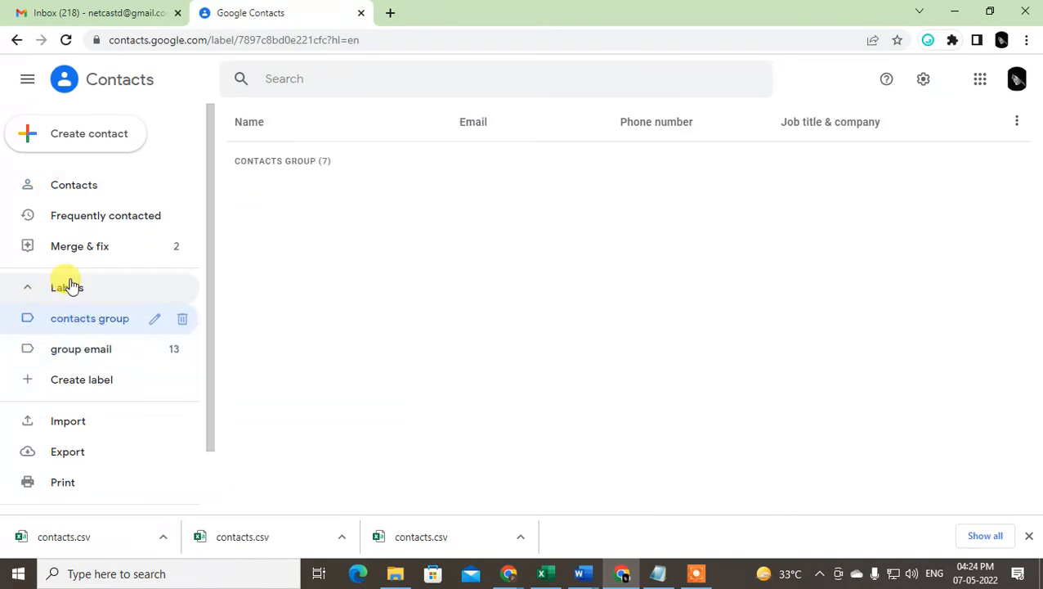
click(66, 186)
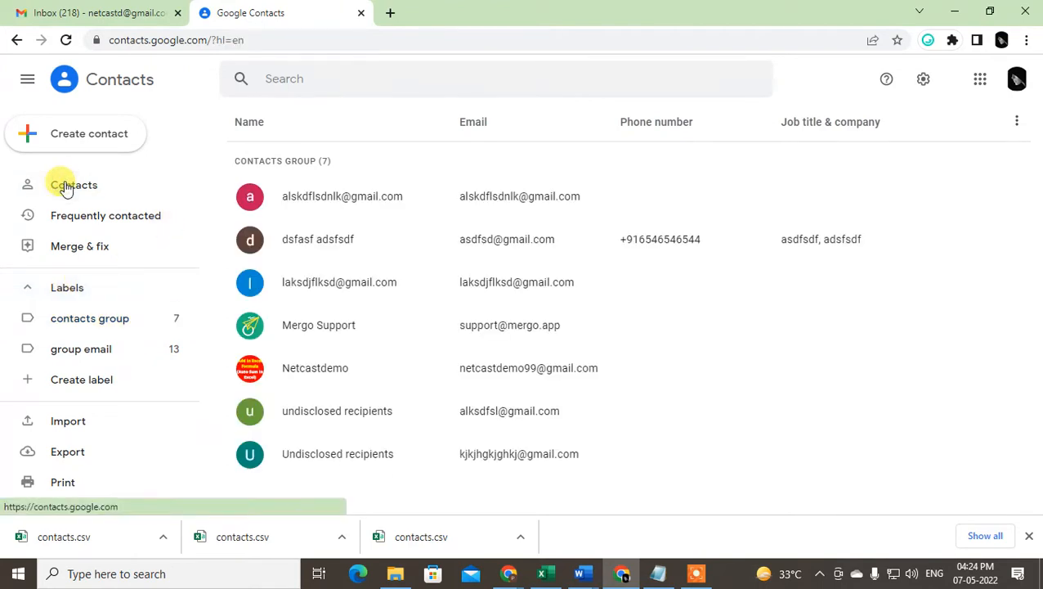
- Create a label named "outlook cotacts" and open it
click(74, 384)
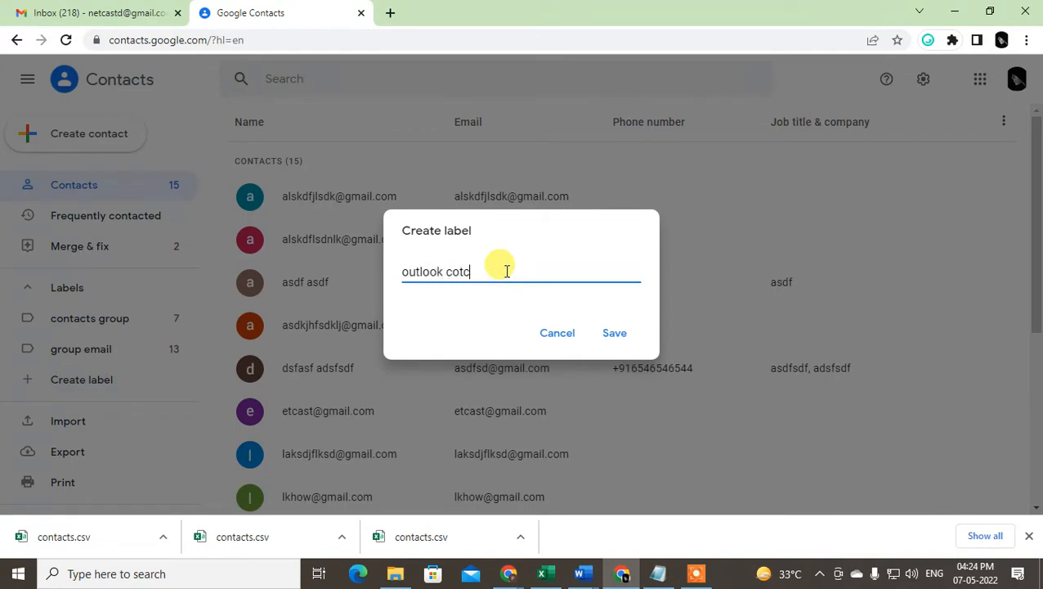
click(614, 333)
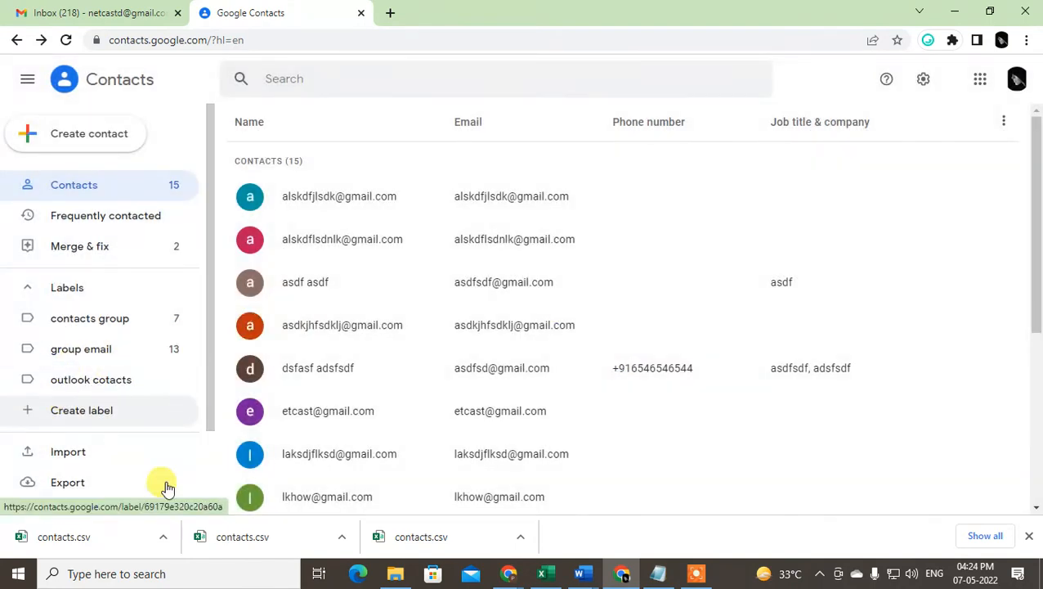
click(94, 382)
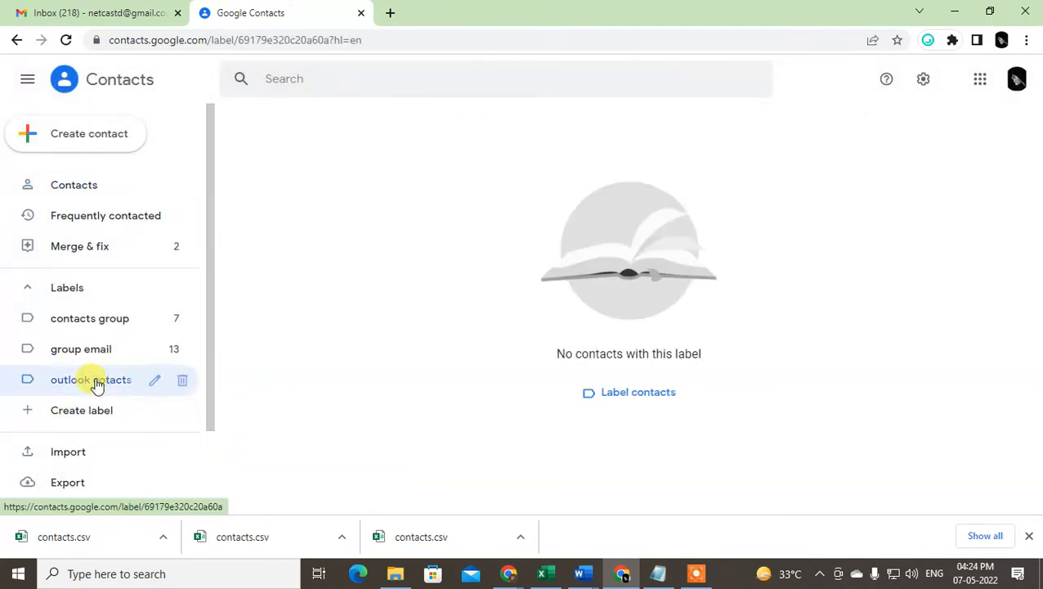
- Start a contacts import with the "outlook cotacts" label assigned, checking the other labels available for it
click(66, 459)
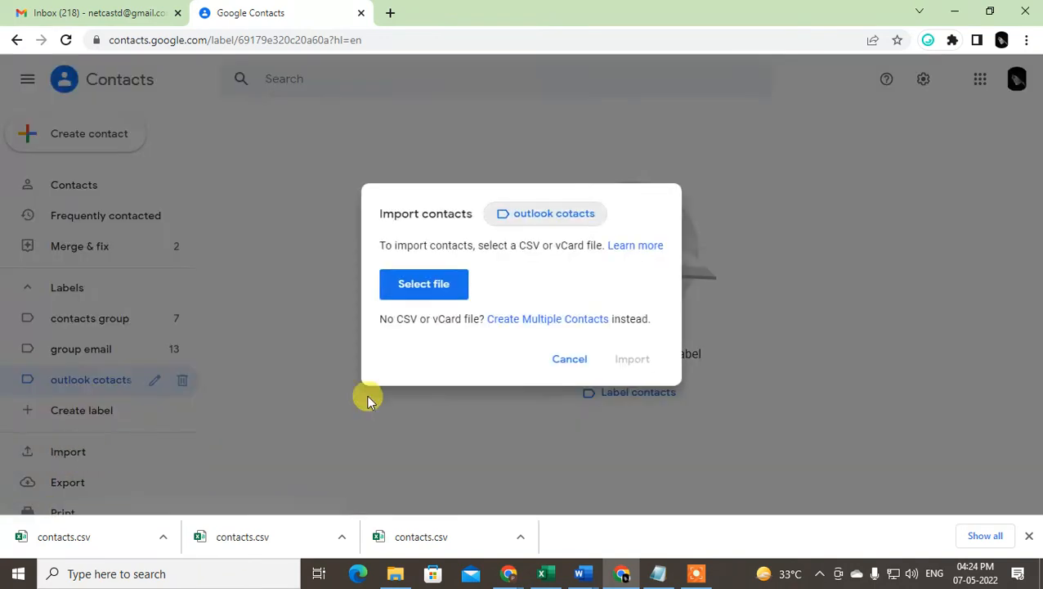
click(561, 218)
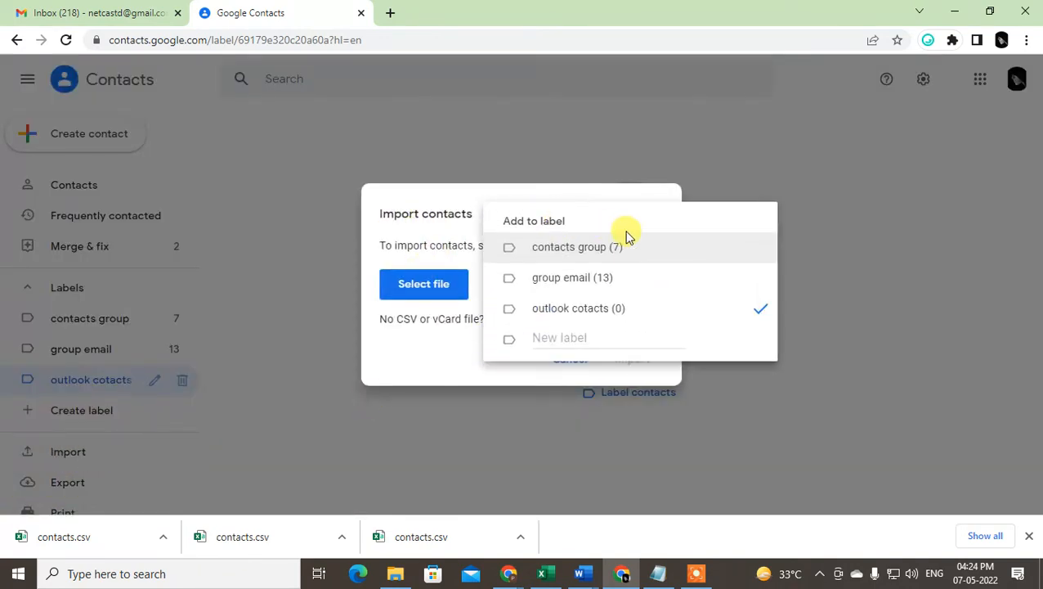
click(605, 255)
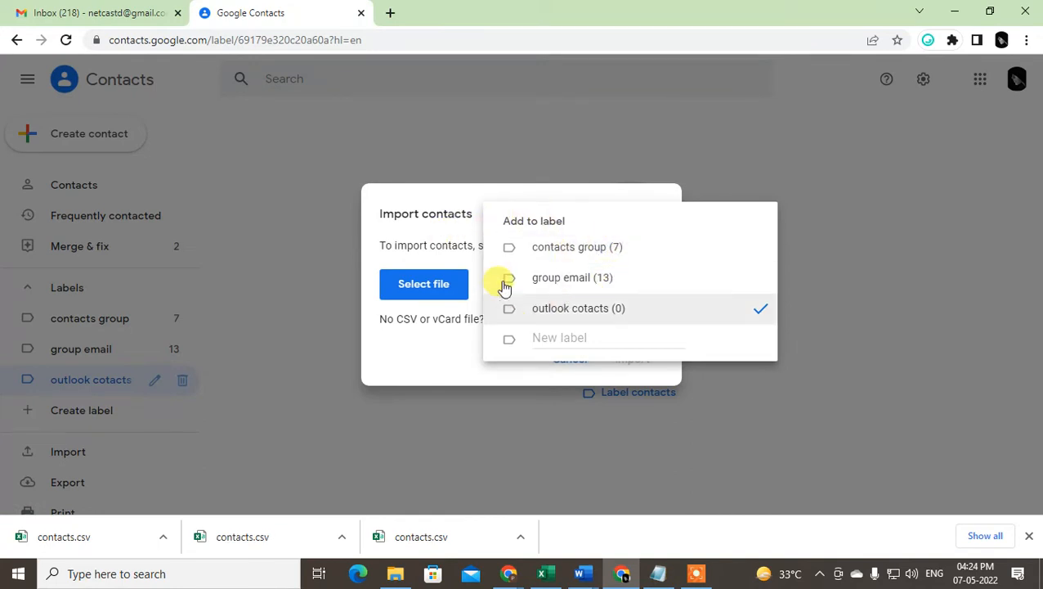
click(445, 229)
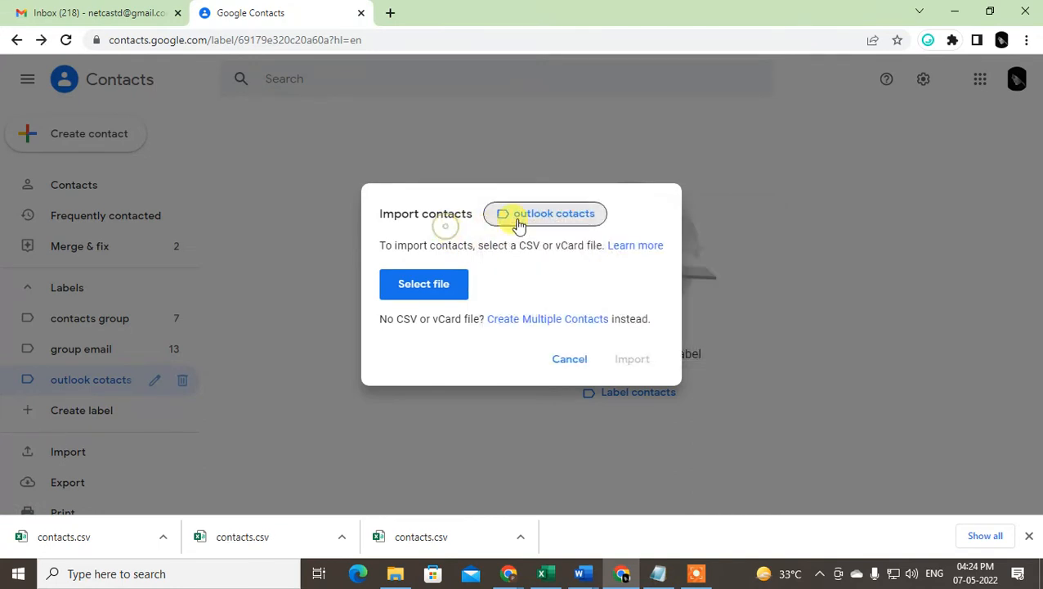
- Import the "contacts outlook" CSV file from the contacts folder in Downloads
click(442, 289)
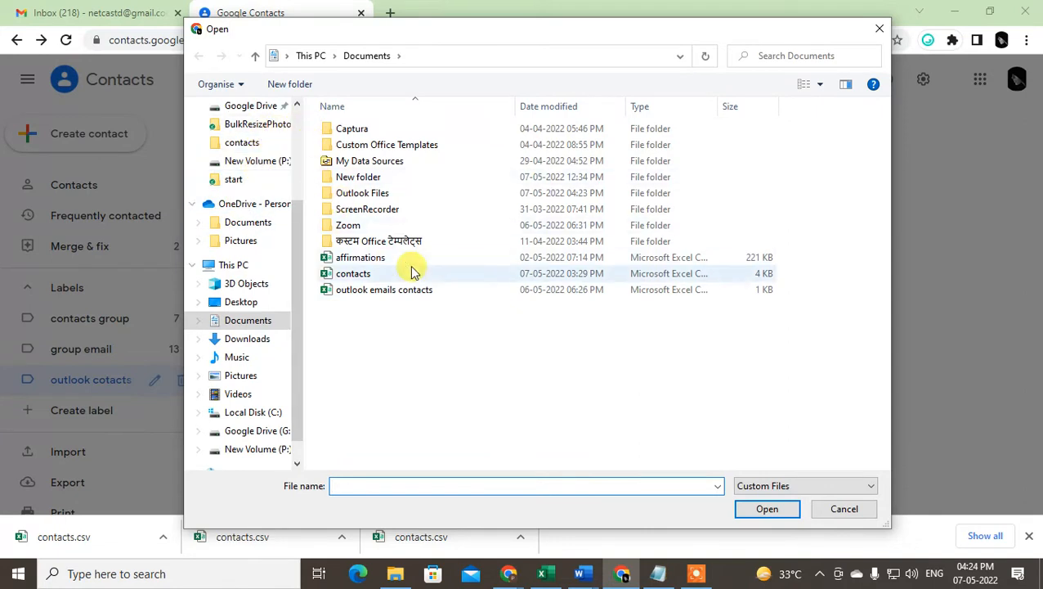
double_click(374, 177)
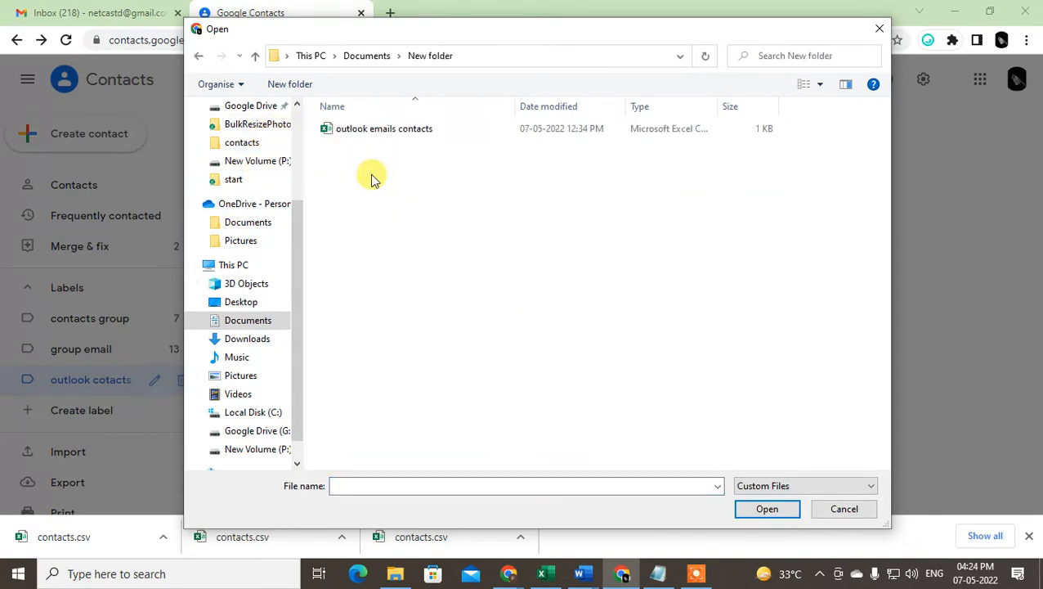
click(257, 346)
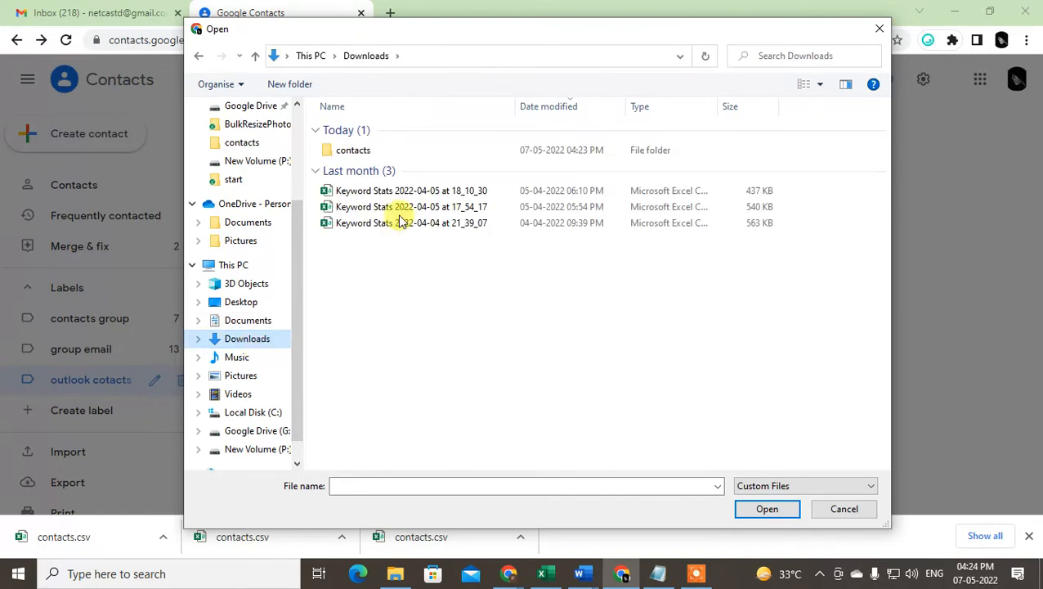
double_click(365, 158)
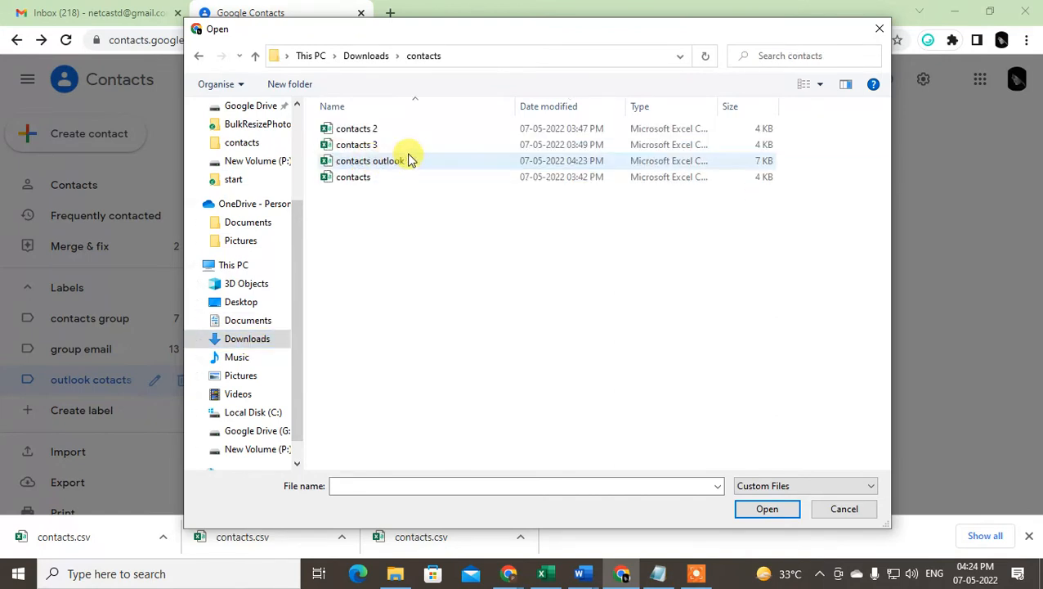
click(384, 162)
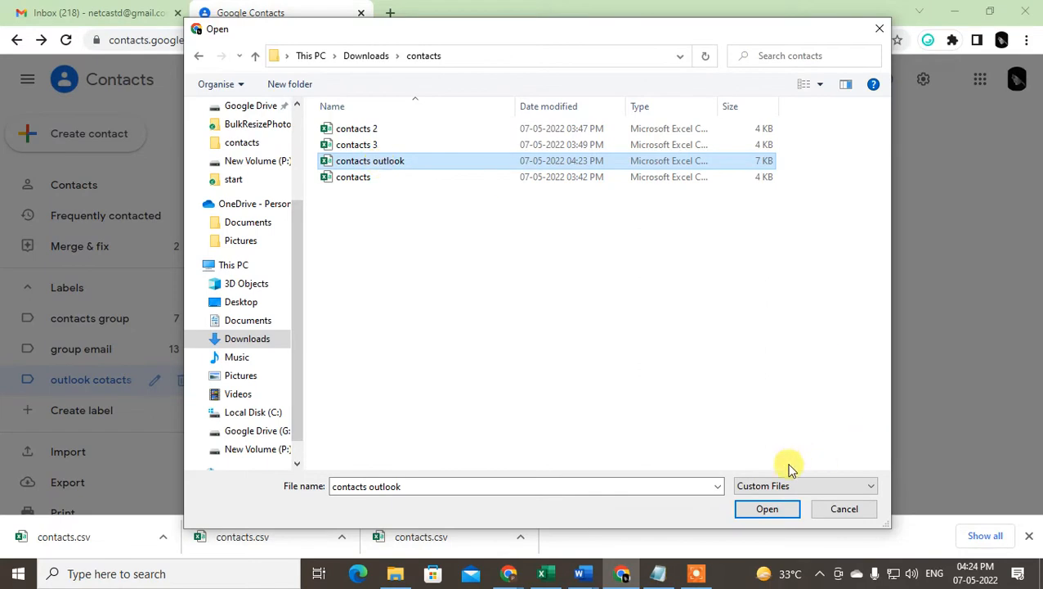
click(769, 509)
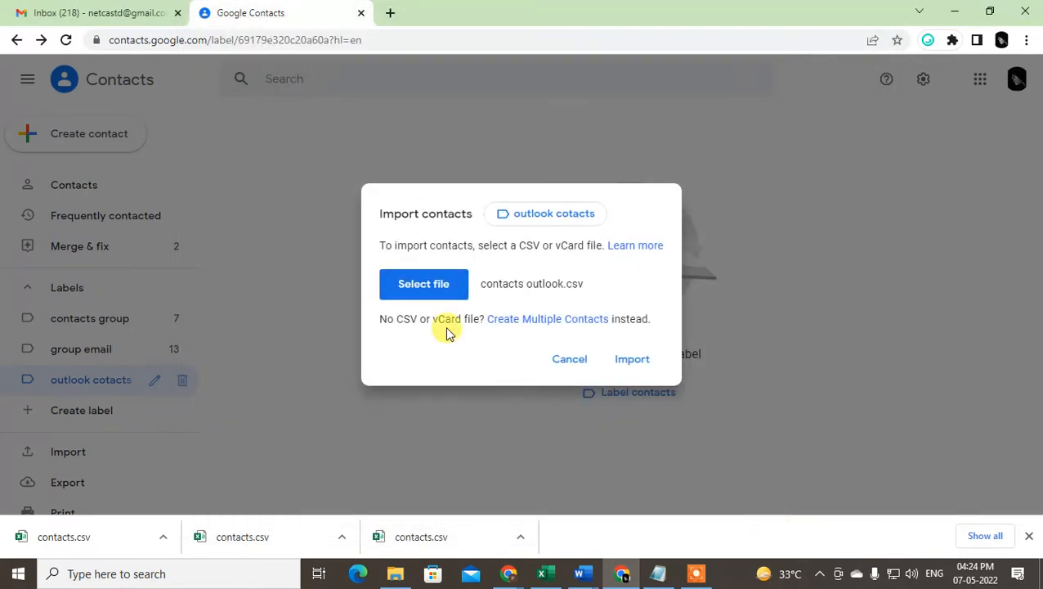
click(654, 362)
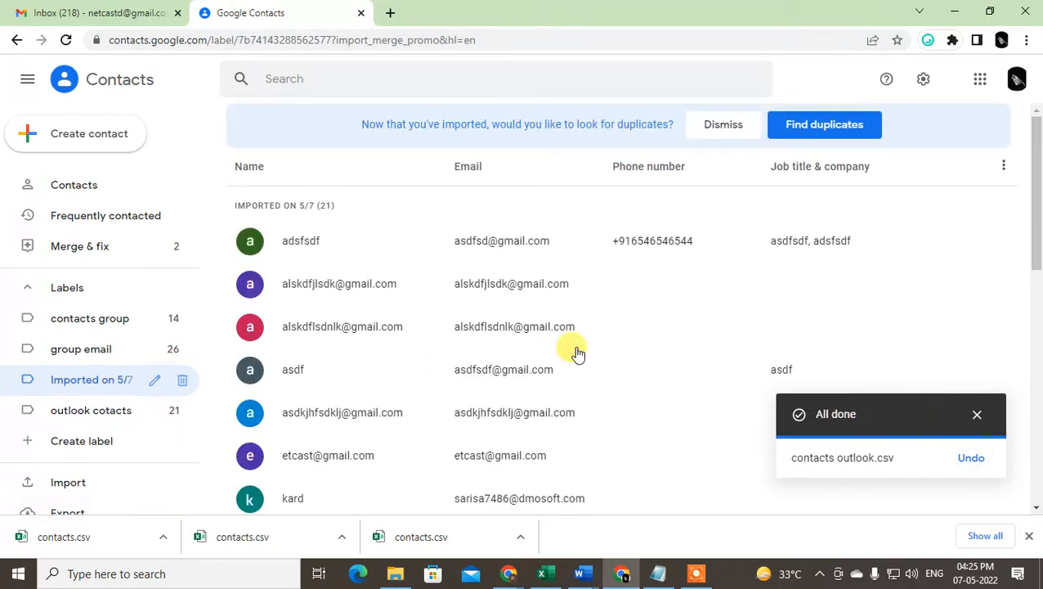
- Review the imported contacts under the "Imported on 5/7" and "outlook cotacts" labels
scroll(491, 313, down, 8)
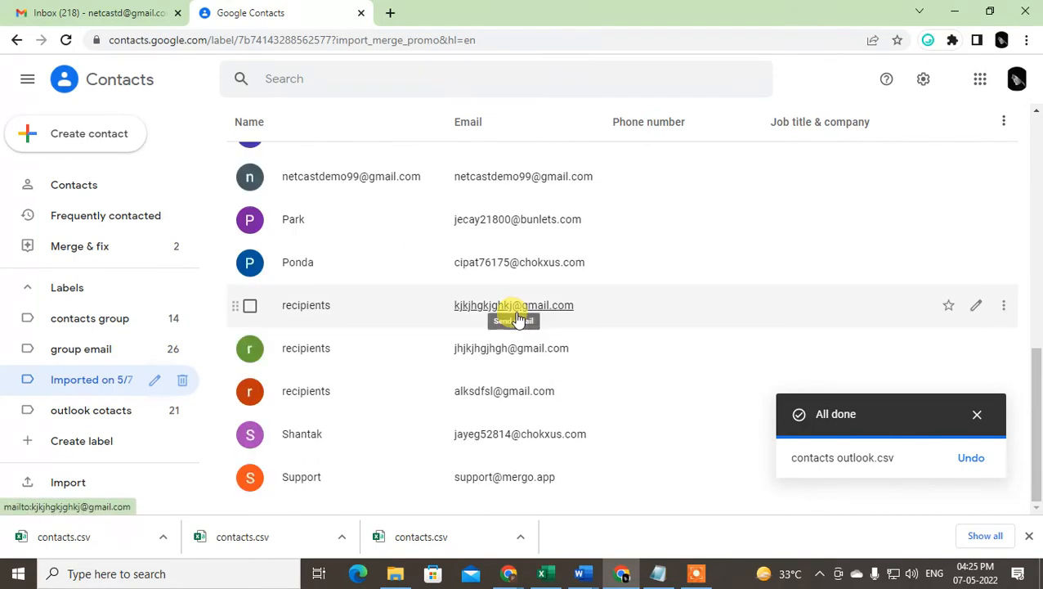
click(104, 407)
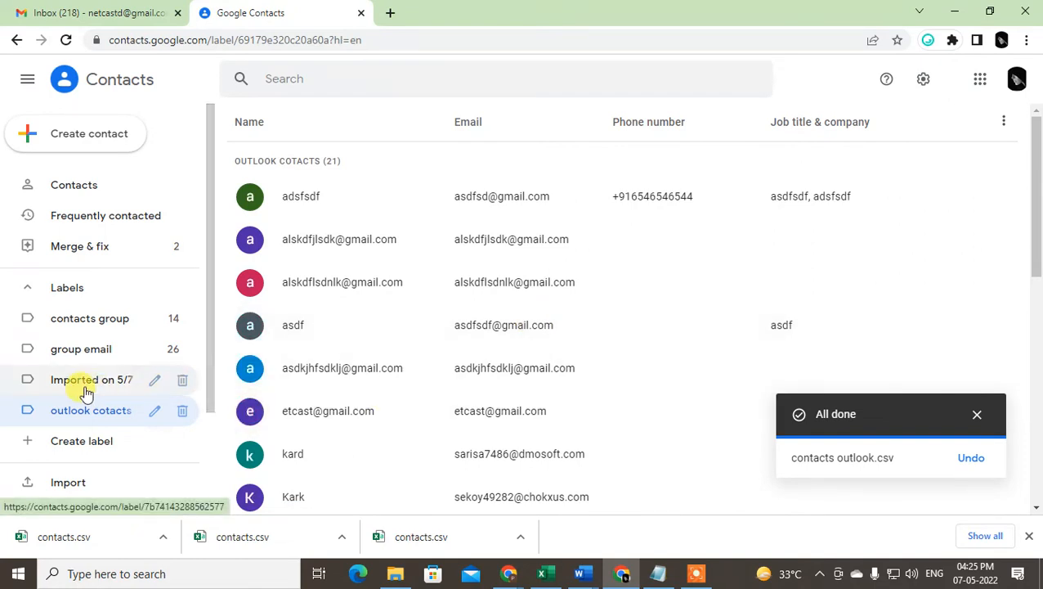
click(87, 390)
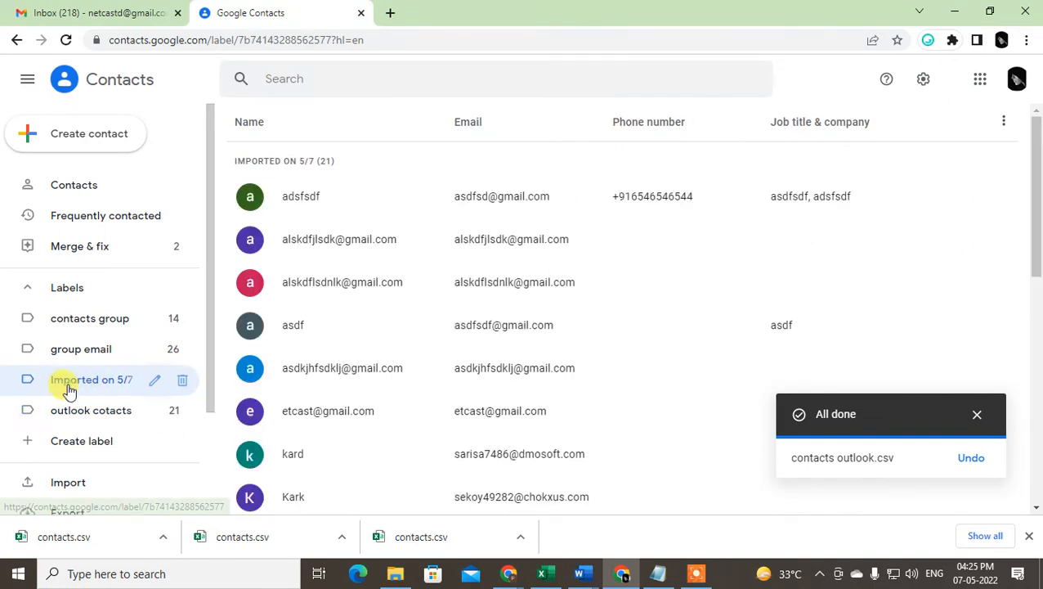
- Delete the "Imported on 5/7" label while keeping all its contacts, and open the "outlook cotacts" label
click(184, 383)
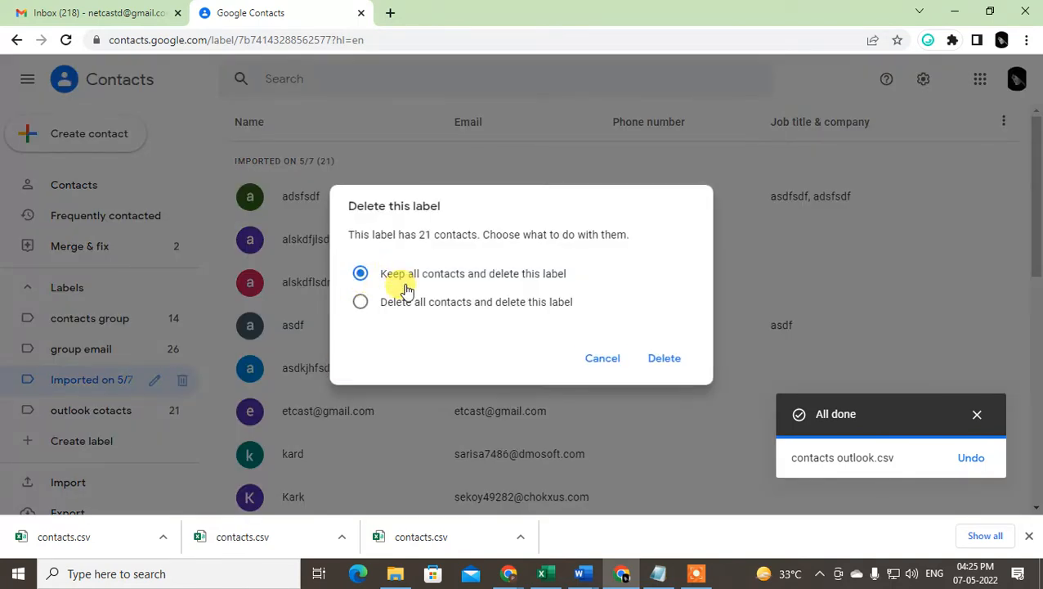
click(360, 303)
click(359, 276)
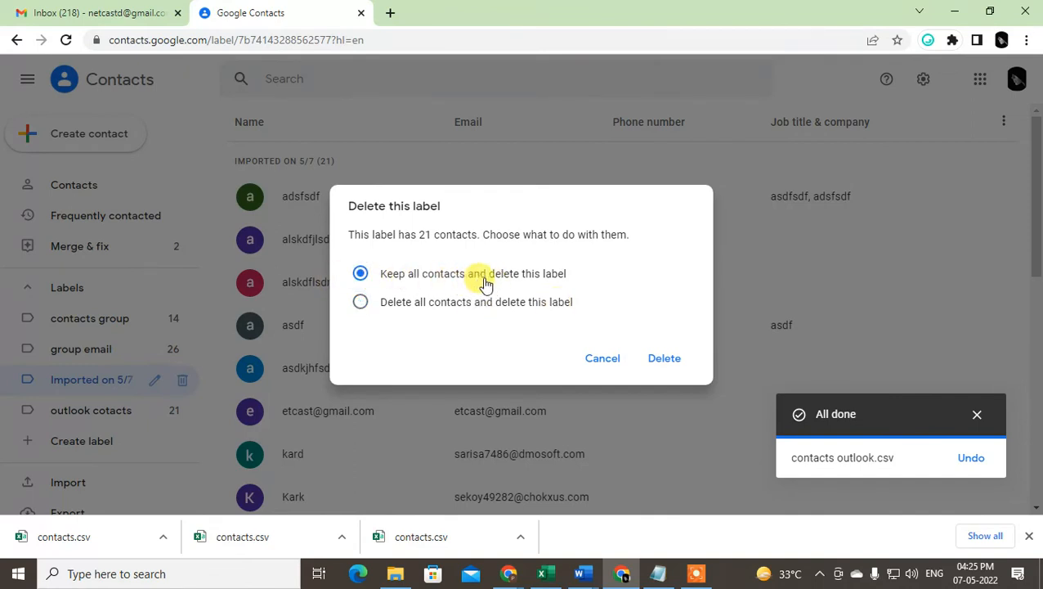
click(367, 309)
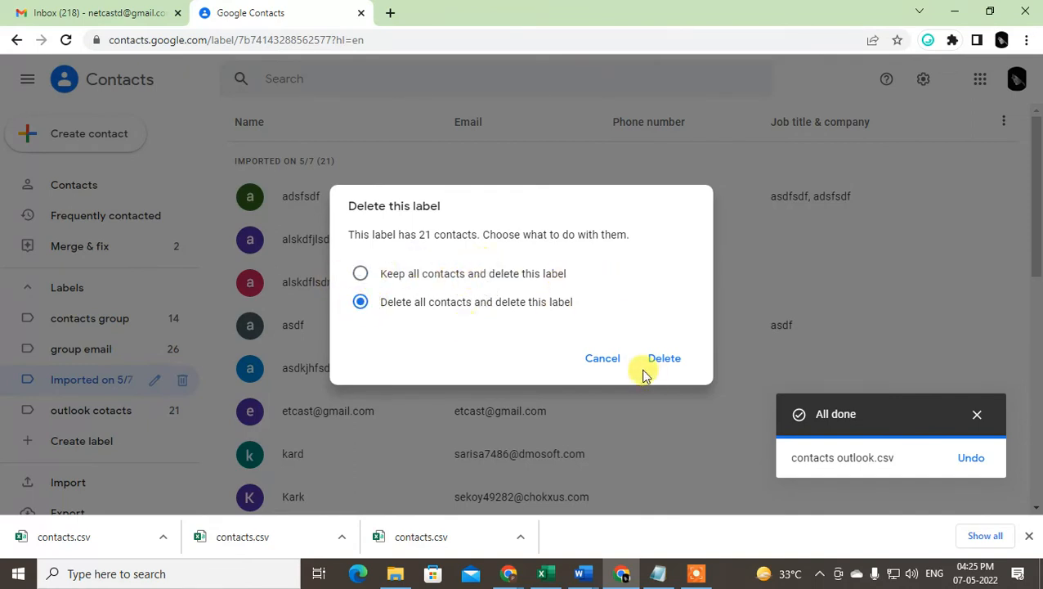
click(454, 277)
click(660, 360)
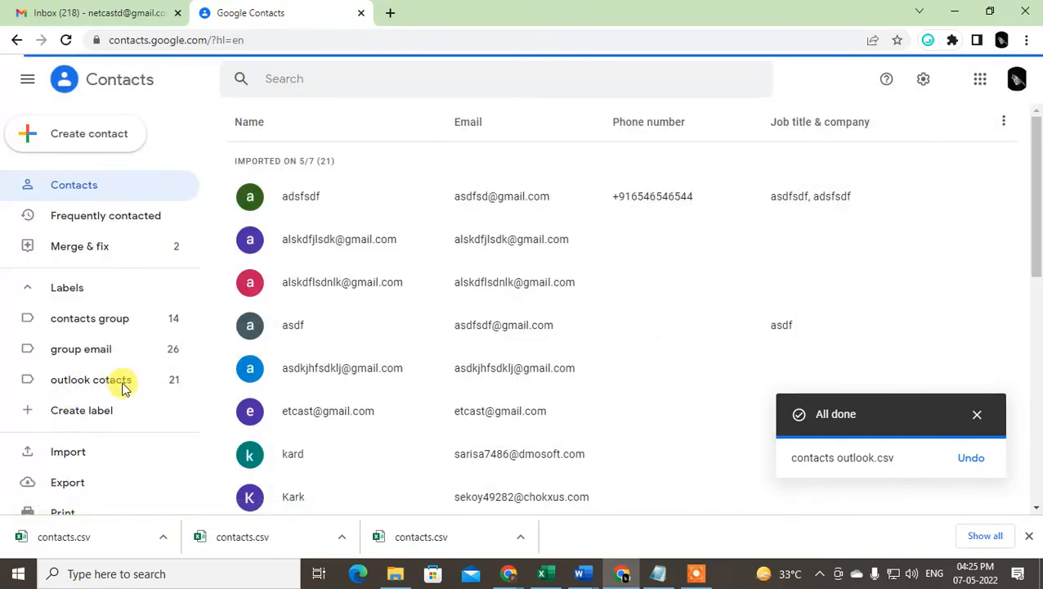
click(97, 389)
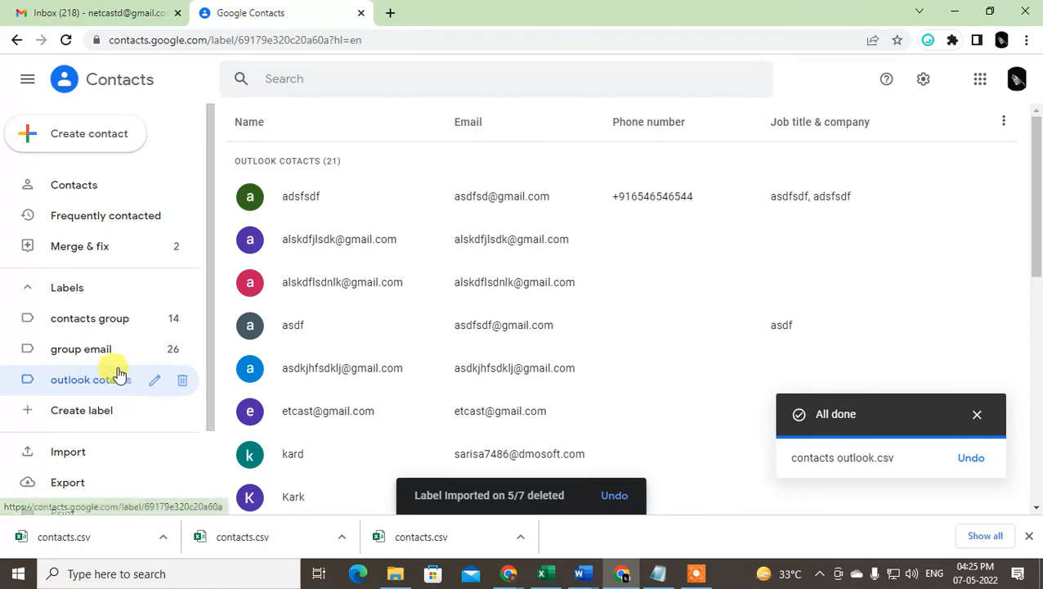
click(155, 383)
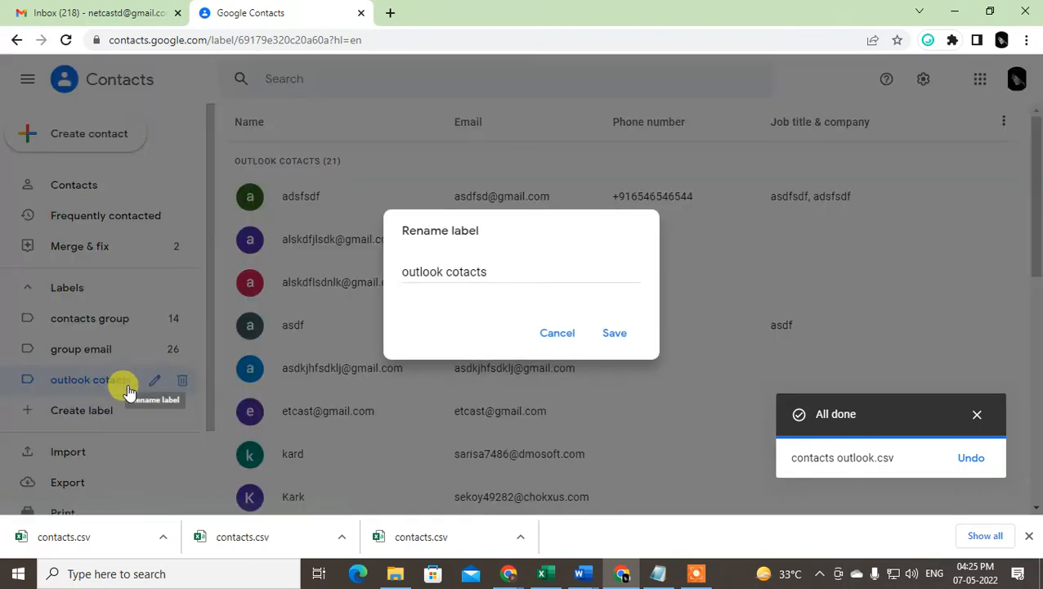
triple_click(447, 266)
click(555, 335)
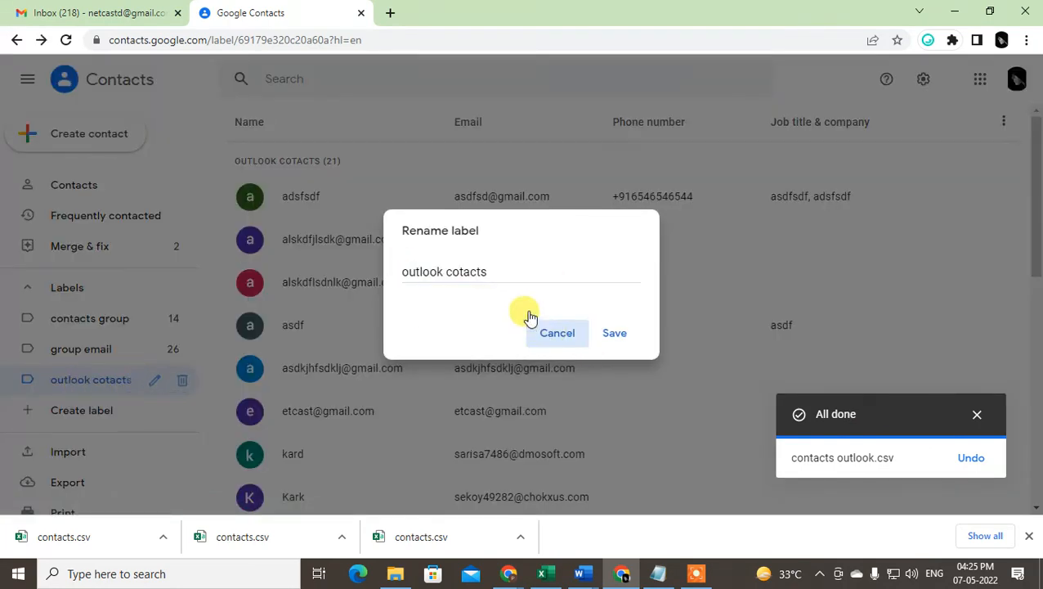